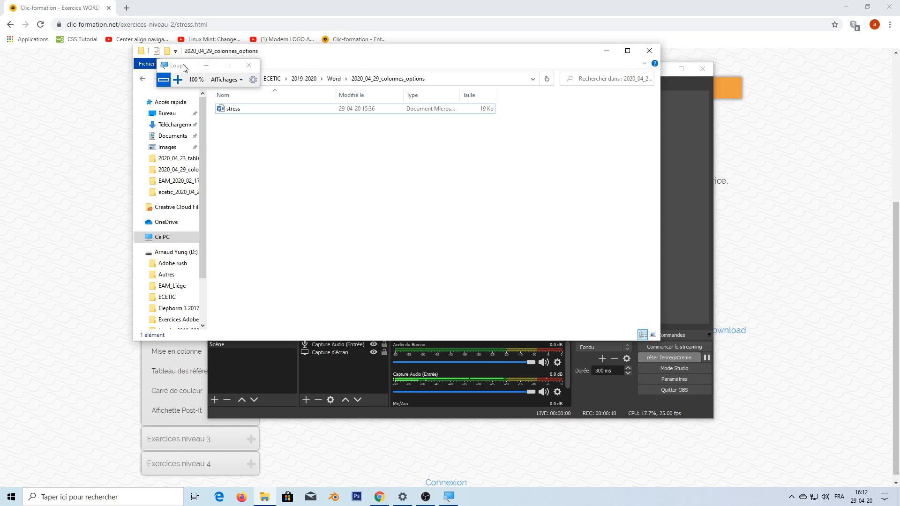
Open the stress document and delete the "Enoncé" instruction block, including its separator line, above the unformatted title on page 1.
click(231, 113)
double_click(232, 114)
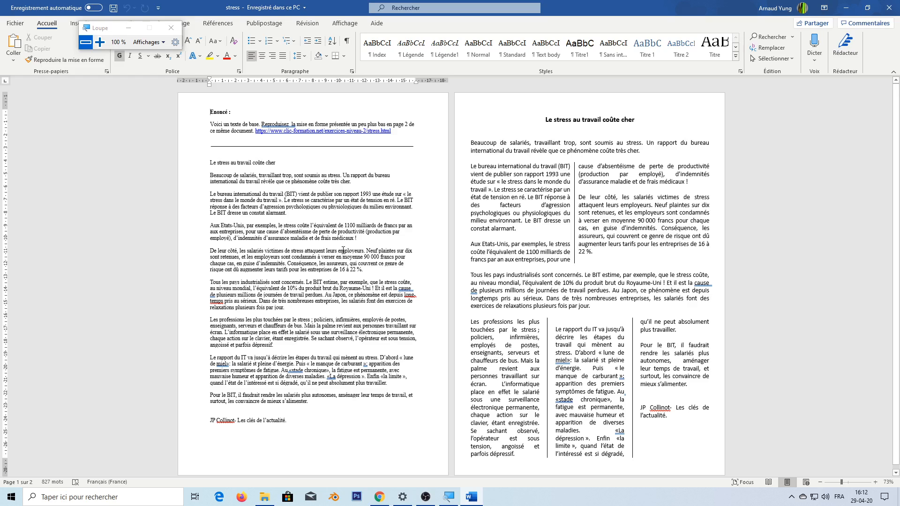
drag(544, 120, 657, 434)
click(657, 435)
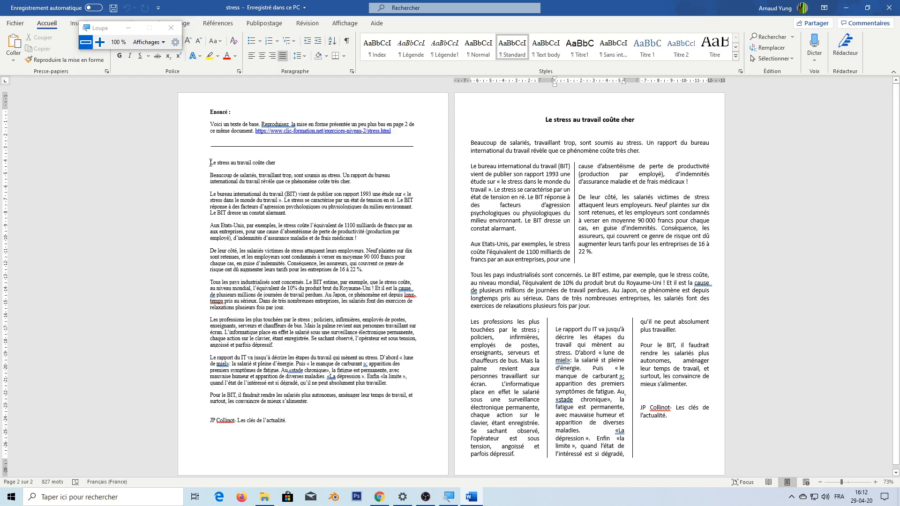
drag(210, 163, 209, 113)
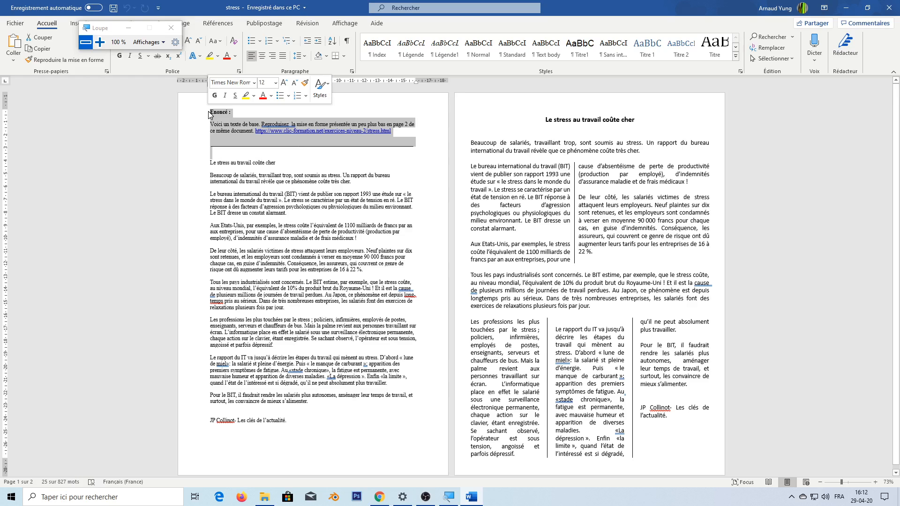
key(Delete)
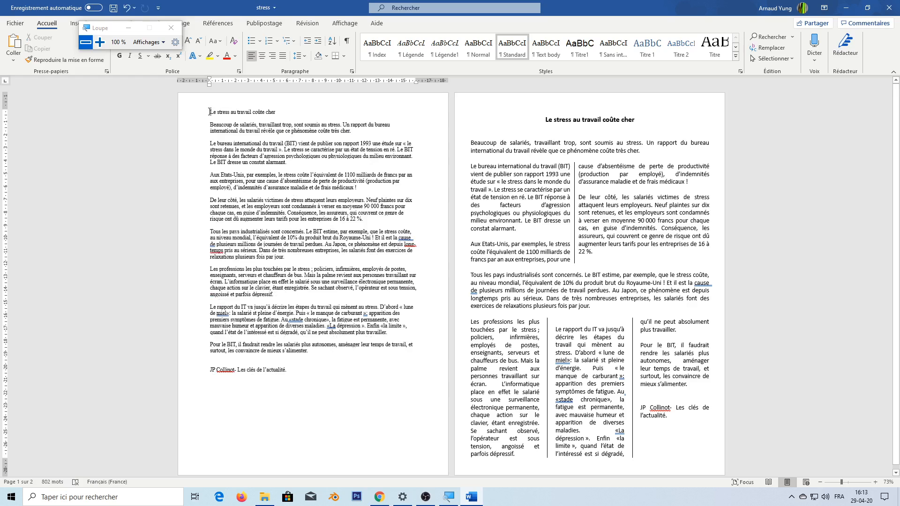
Save the document under a new file name made of the author's full name followed by _stress_02.
click(10, 24)
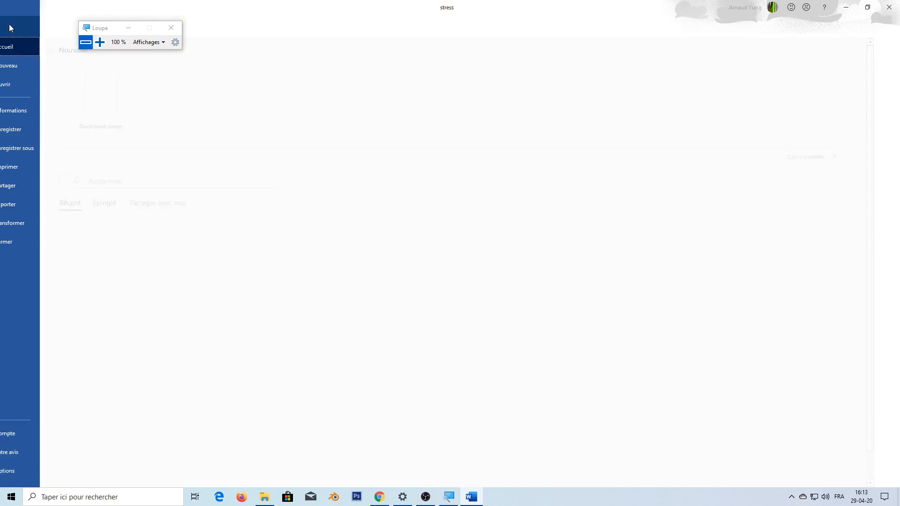
click(33, 148)
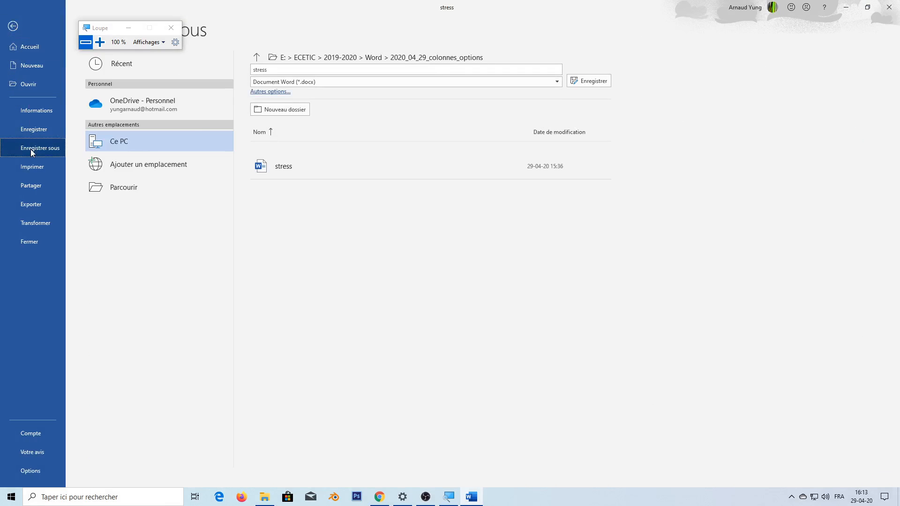
click(255, 71)
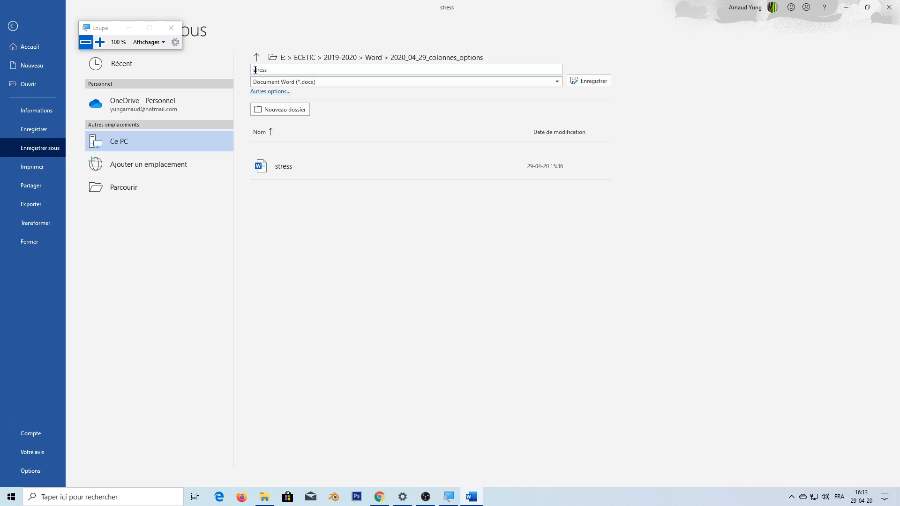
text(ArnaudYung_)
click(587, 81)
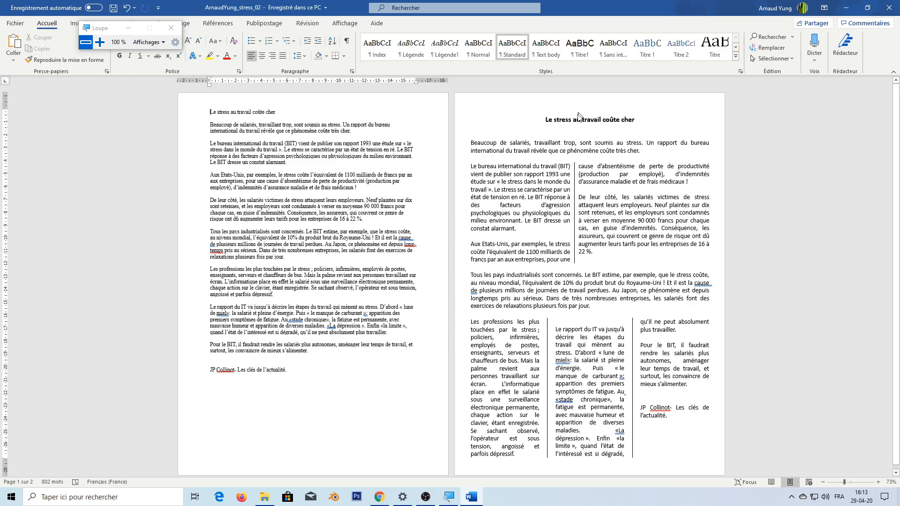
Move the Loupe window off the font settings and check the fonts of the model title and the unformatted body text.
click(545, 120)
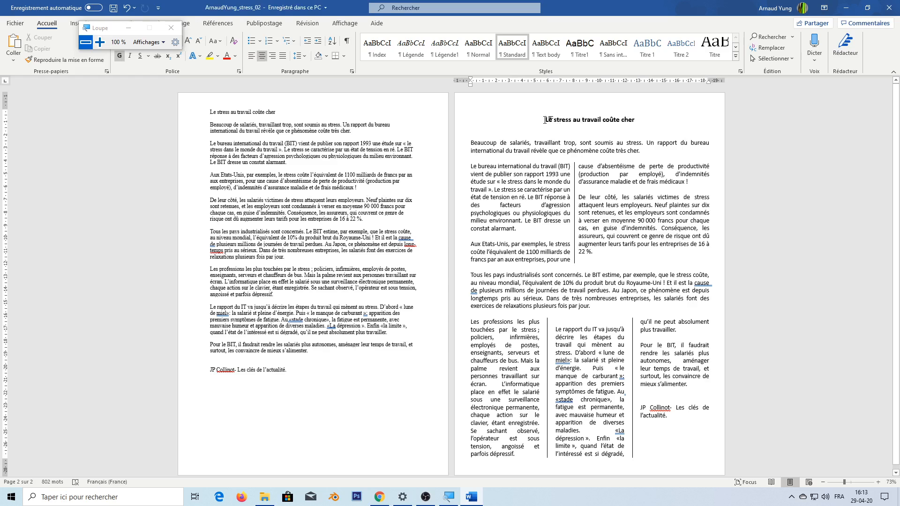
drag(114, 27, 67, 108)
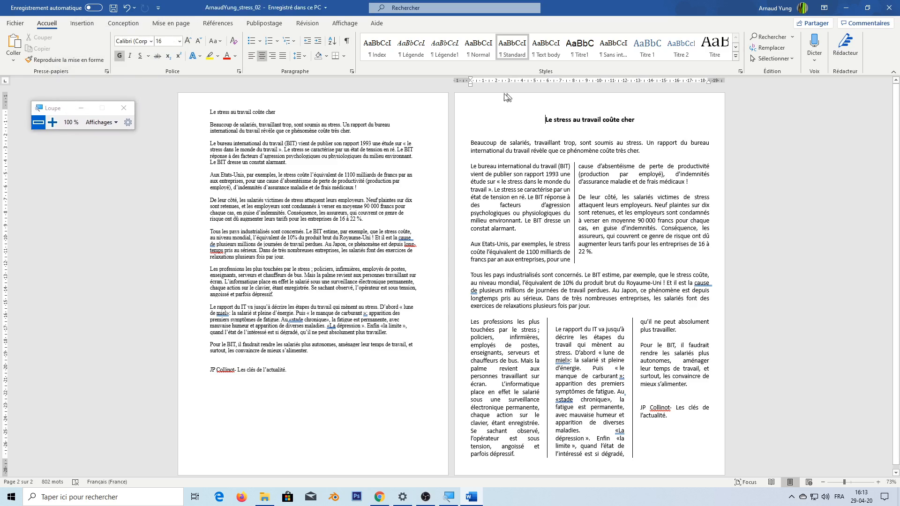
click(315, 126)
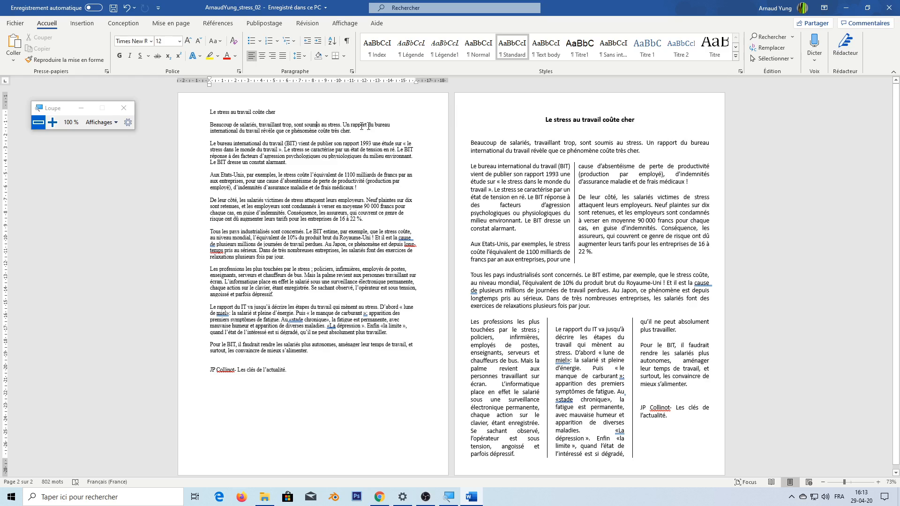
click(532, 133)
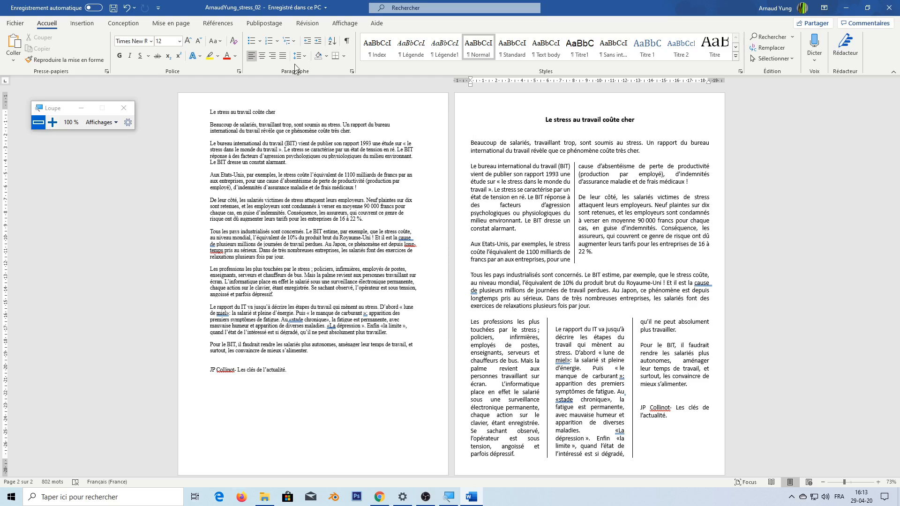
Hide the ruler and show it again.
click(342, 27)
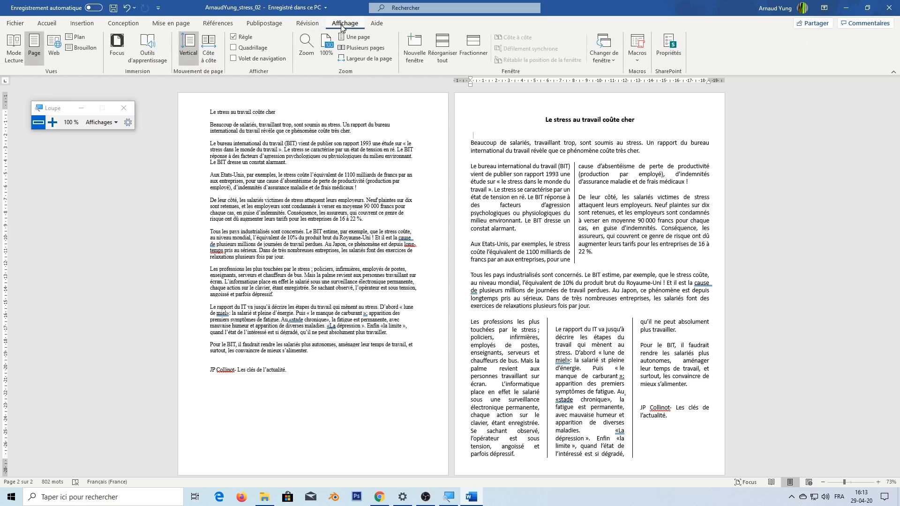
click(233, 36)
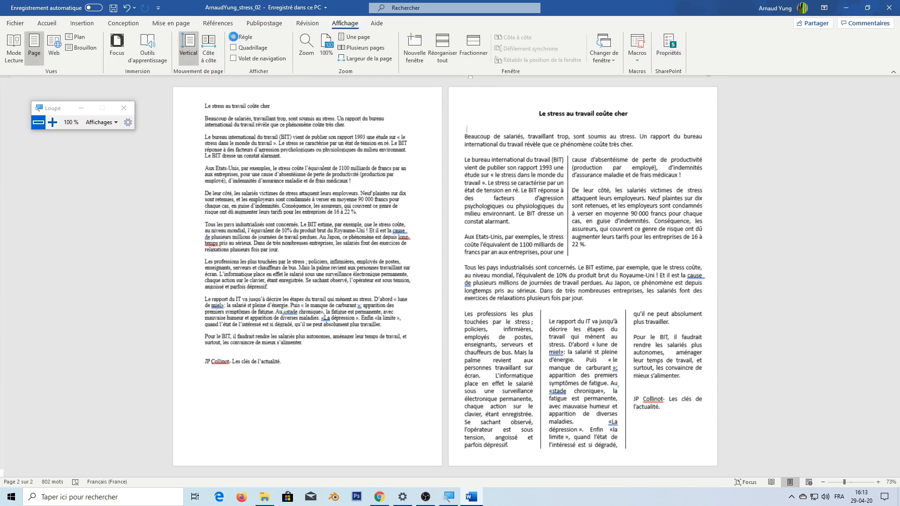
click(234, 37)
click(234, 36)
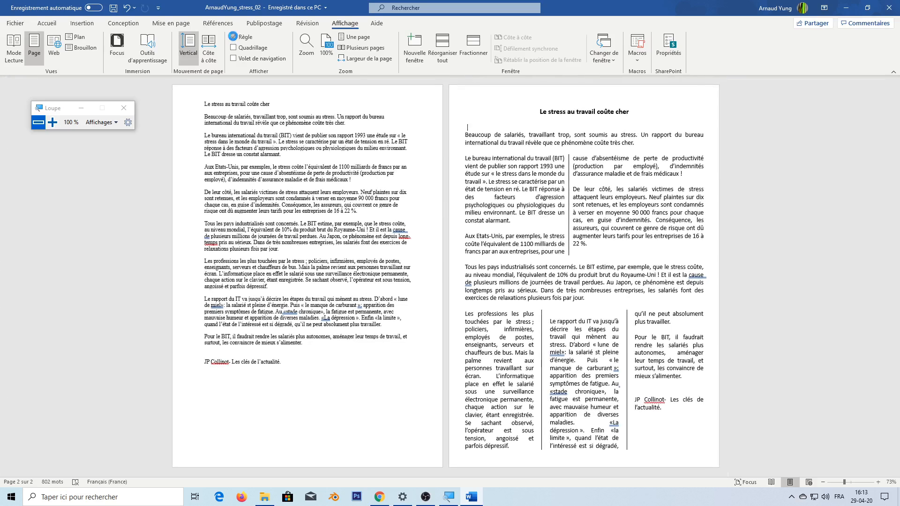
click(233, 36)
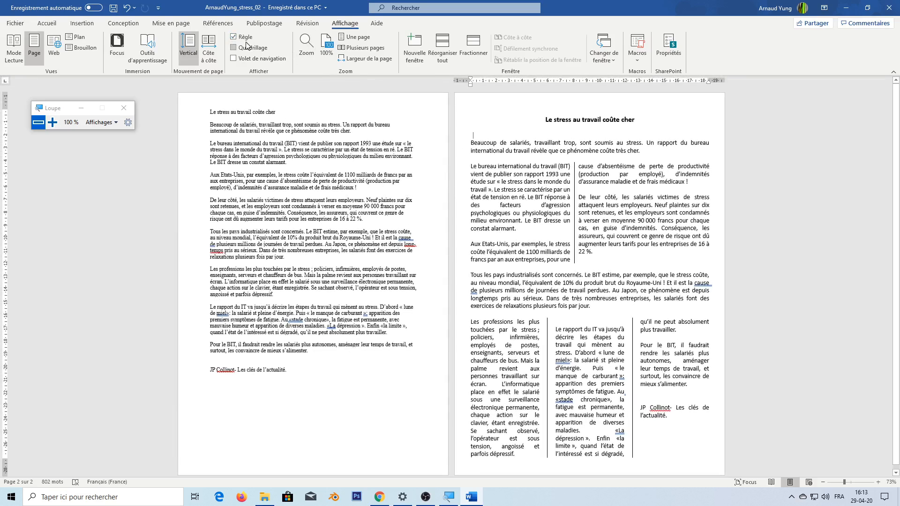
click(47, 24)
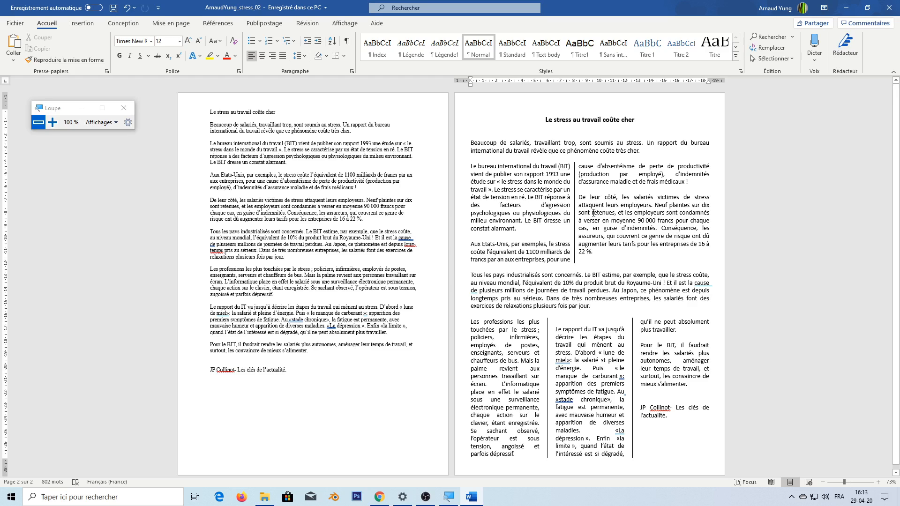
Apply the Titre1 style to the title "Le stress au travail coûte cher" on page 1.
drag(553, 121, 635, 121)
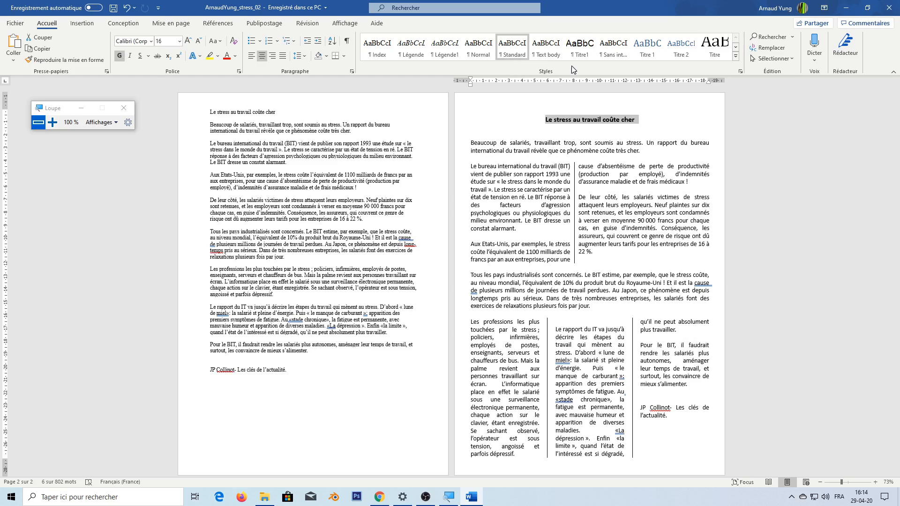
click(258, 113)
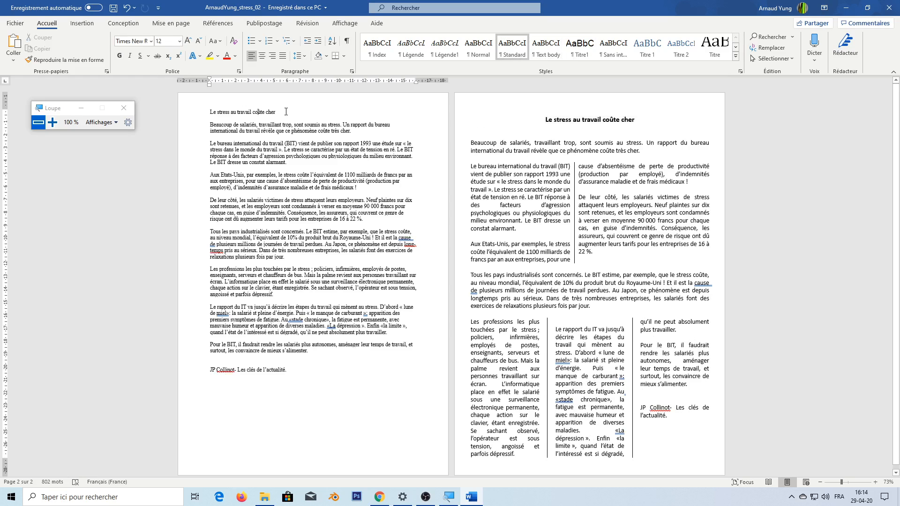
drag(282, 112, 212, 110)
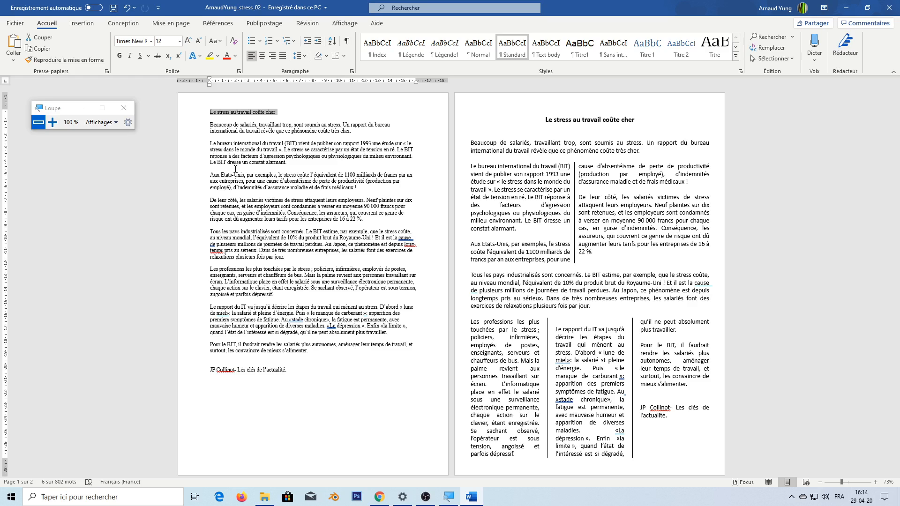
click(279, 113)
drag(282, 113, 209, 113)
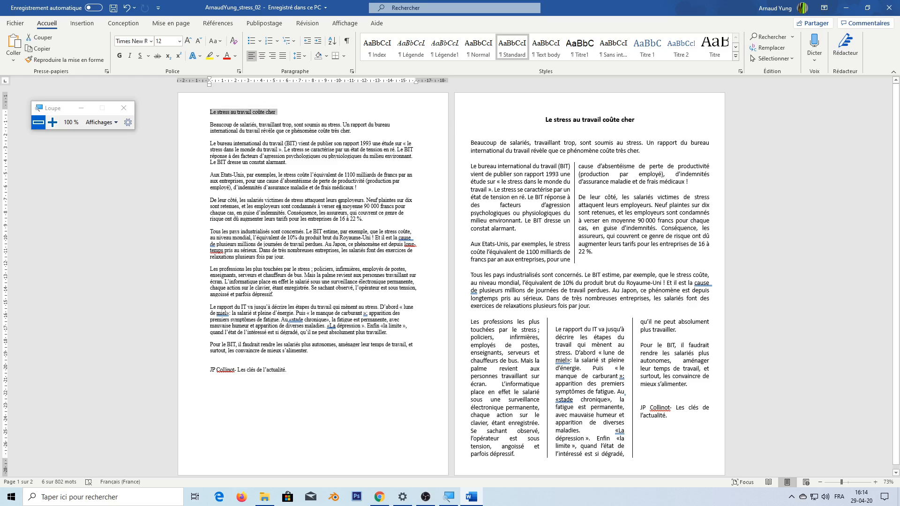
click(581, 55)
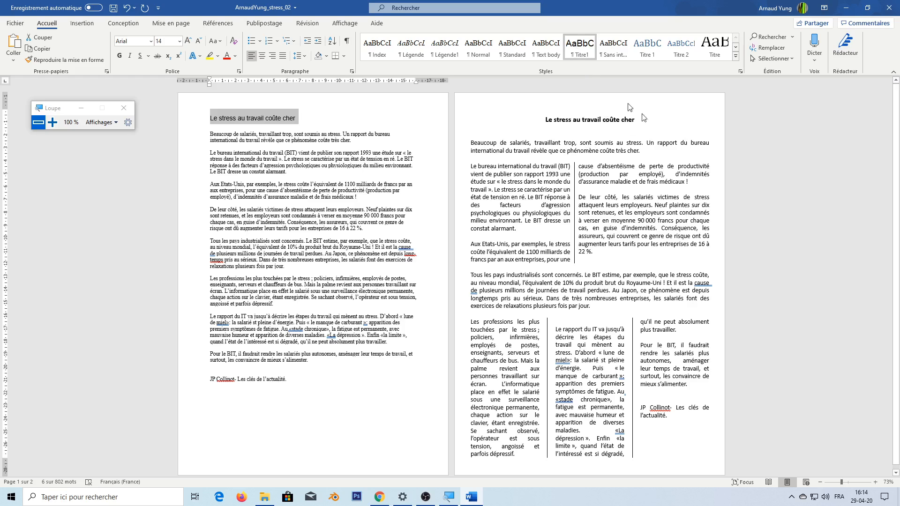
Modify the Titre1 style to Calibri (Corps), 16 pt, bold and centred.
right_click(580, 57)
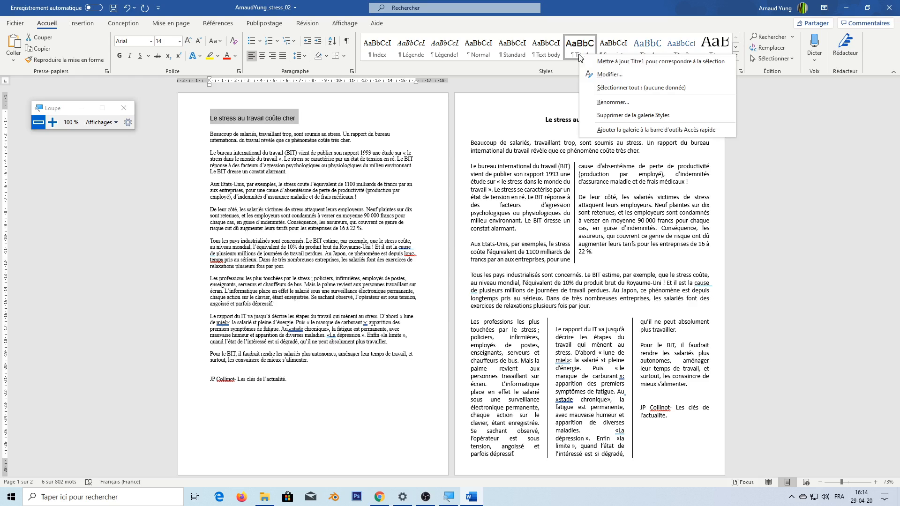
click(612, 74)
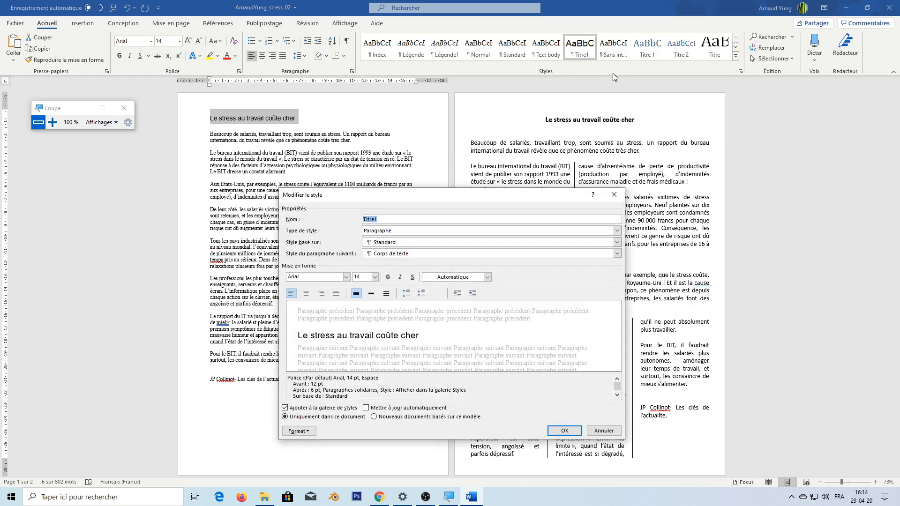
click(346, 277)
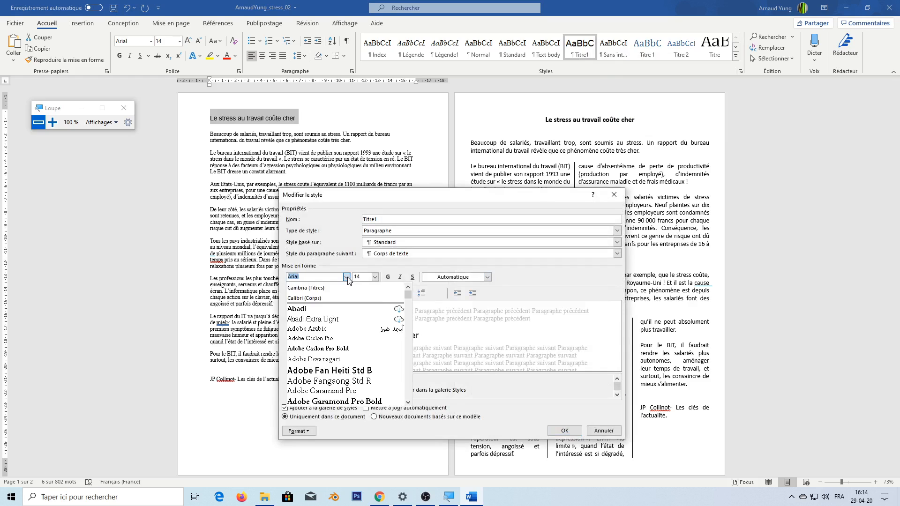
click(331, 299)
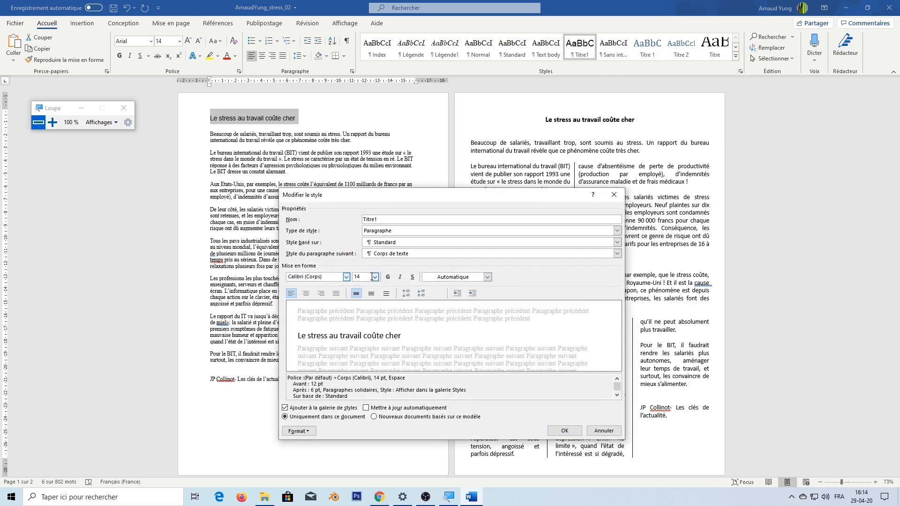
click(375, 277)
click(361, 323)
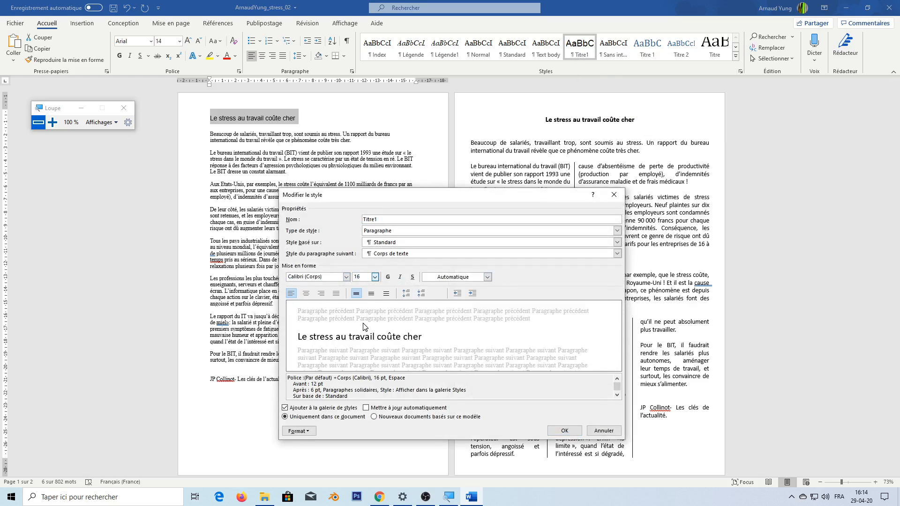
click(388, 278)
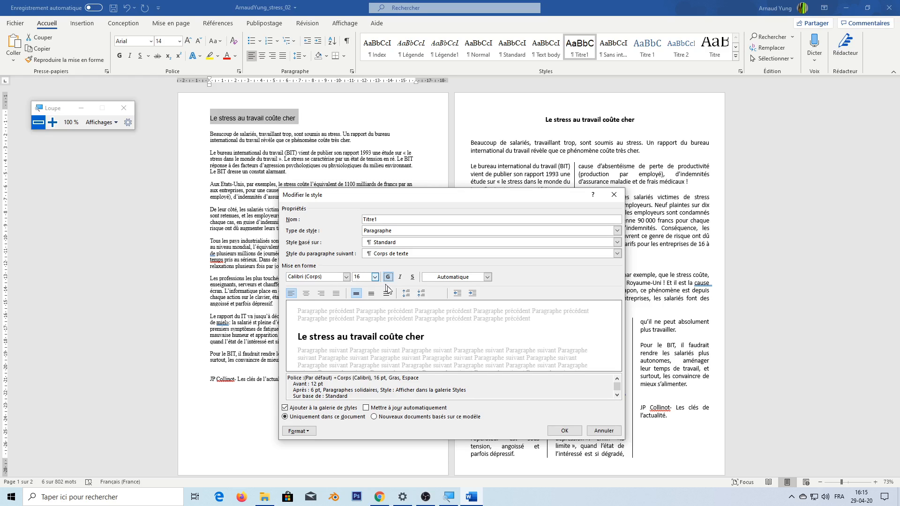
click(306, 296)
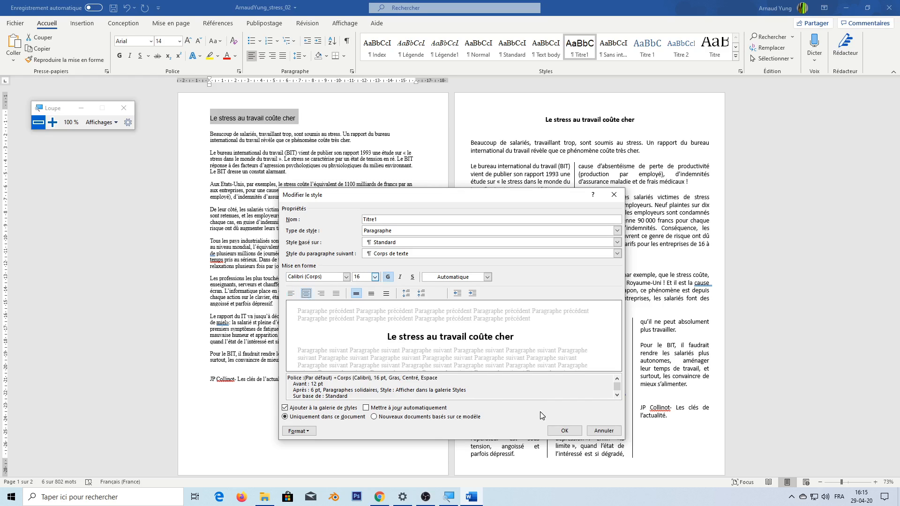
click(564, 431)
click(384, 163)
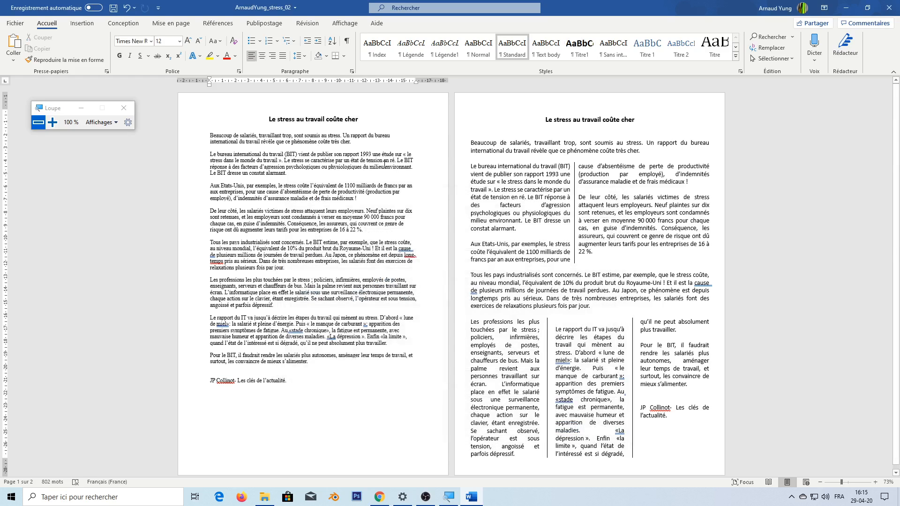
Format all the body text below the page 1 title as justified Calibri (Corps) at 14 pt.
drag(210, 135, 344, 387)
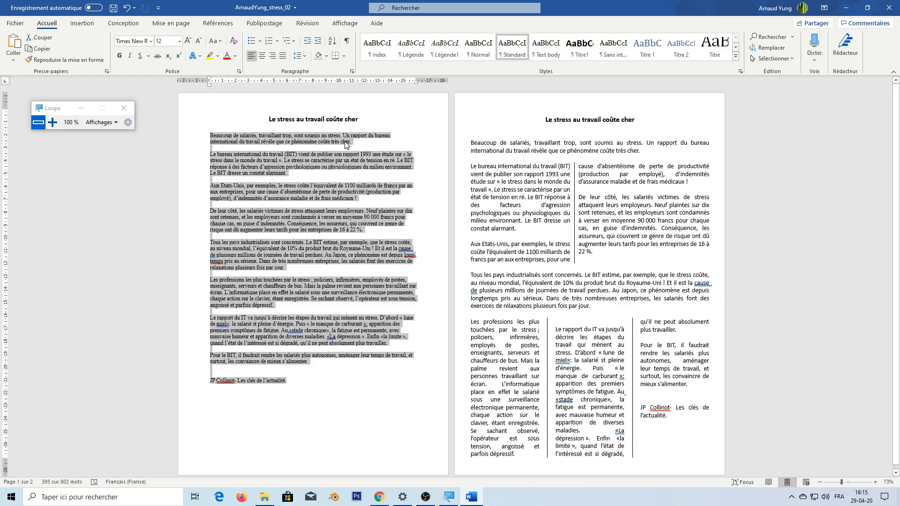
click(282, 56)
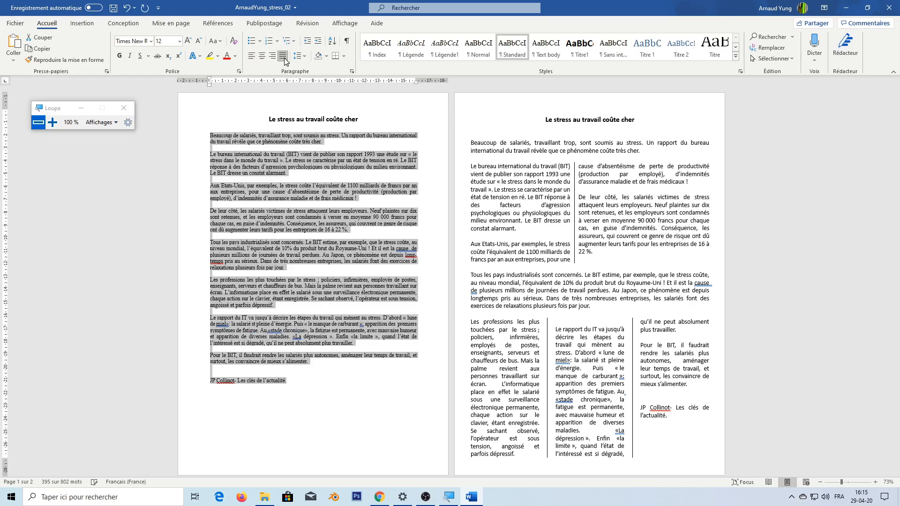
click(151, 41)
click(148, 81)
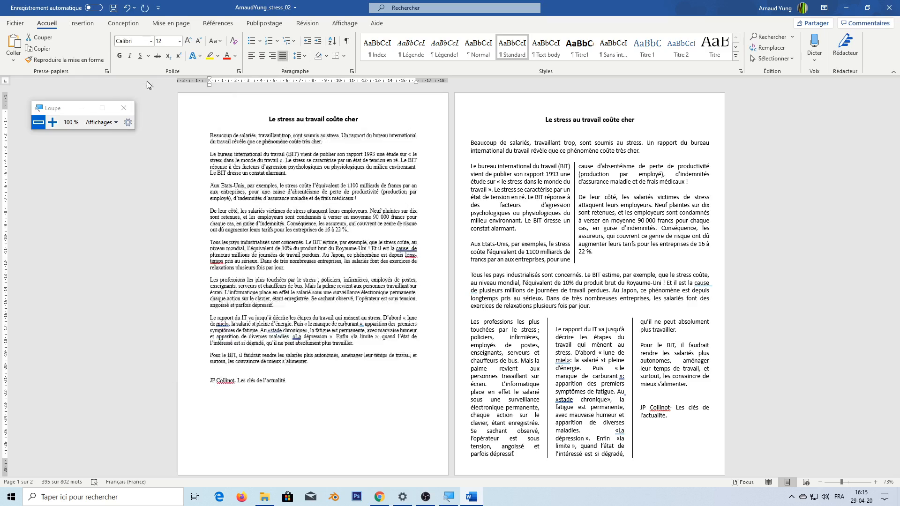
click(180, 42)
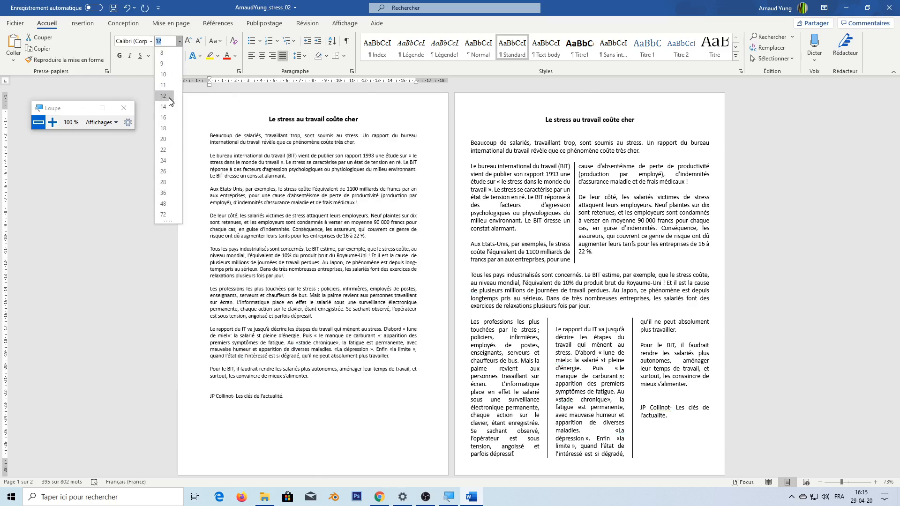
click(167, 107)
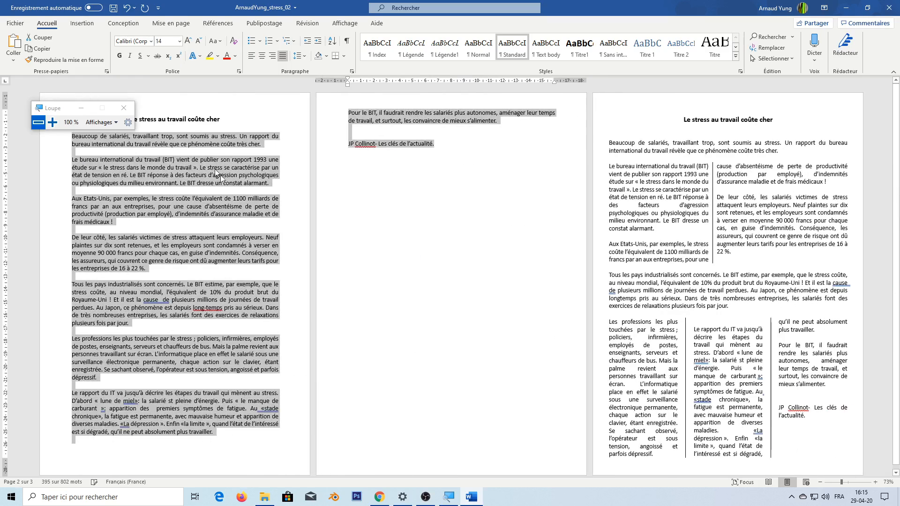
Check the page margins used by the model layout on page 3.
drag(54, 109, 403, 295)
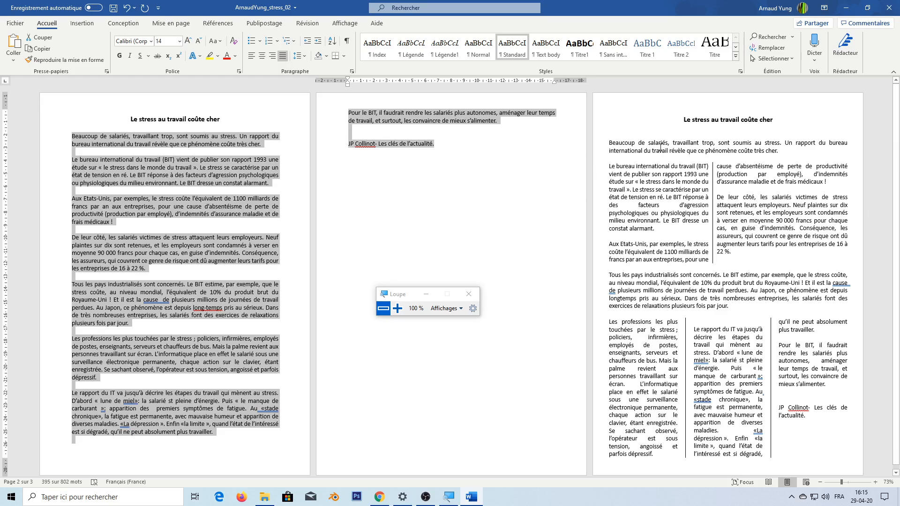
click(665, 142)
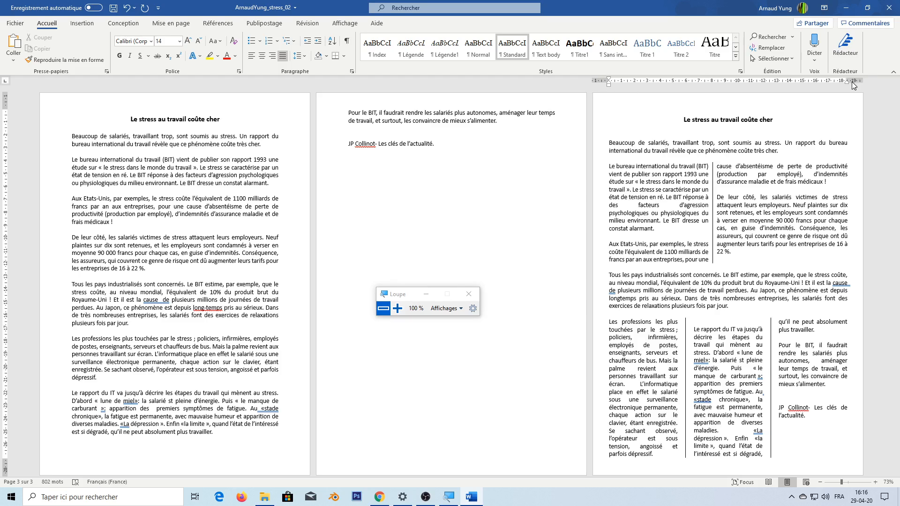
double_click(600, 81)
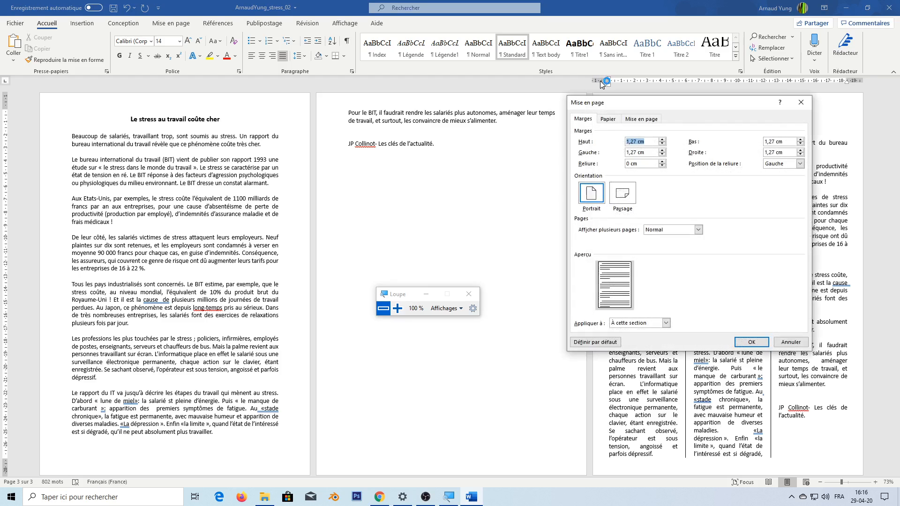
click(652, 143)
click(753, 343)
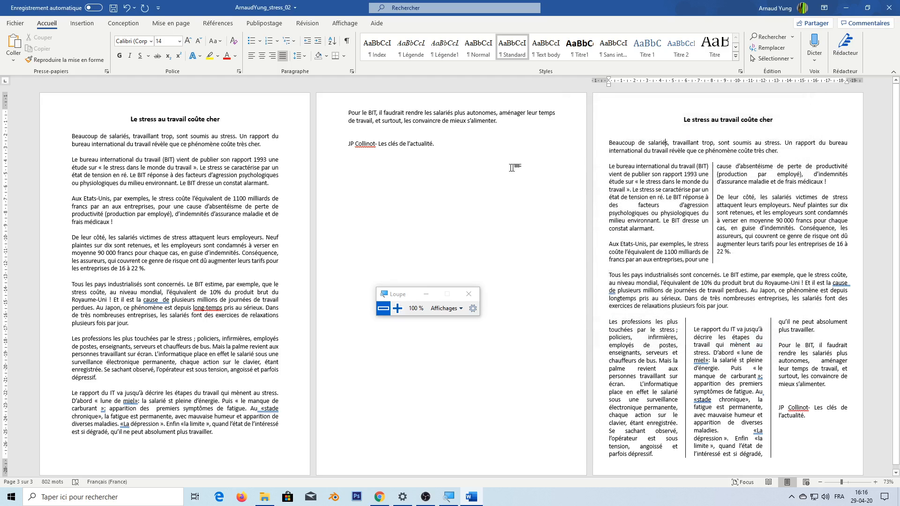
Check the page margins of the article section starting on page 1.
click(96, 125)
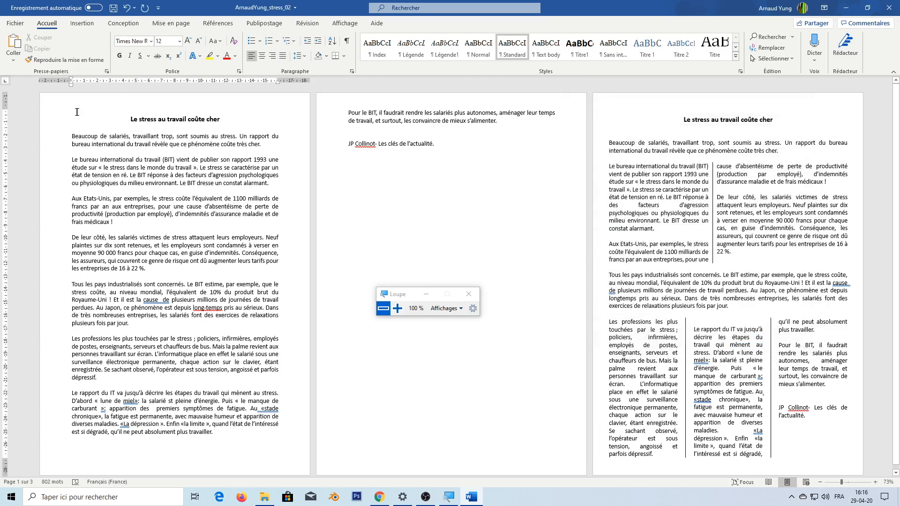
double_click(54, 81)
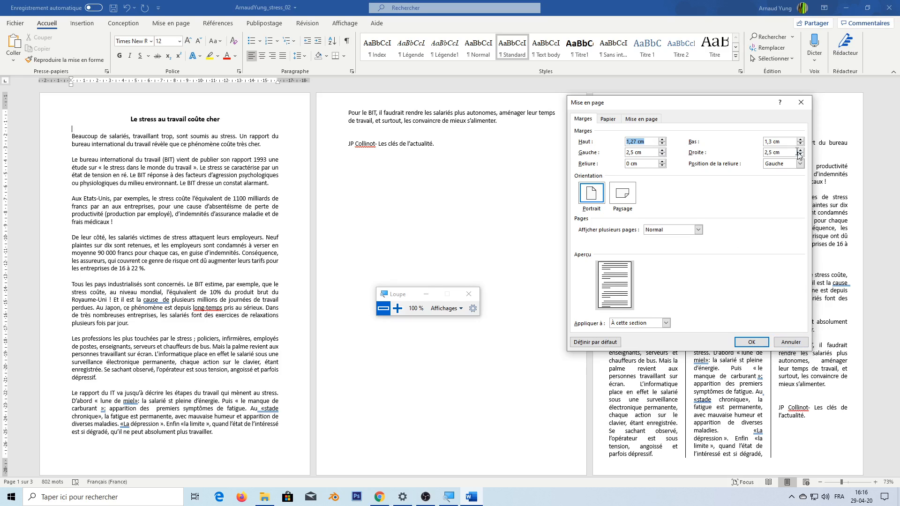
click(649, 142)
drag(649, 142, 627, 142)
click(797, 346)
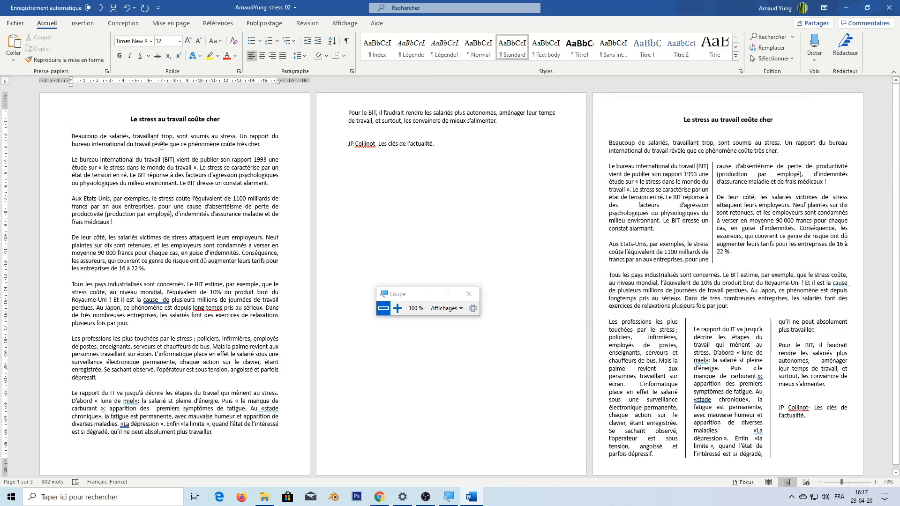
Set the left and right margins of the page 1 article section to 1,27 cm.
double_click(55, 83)
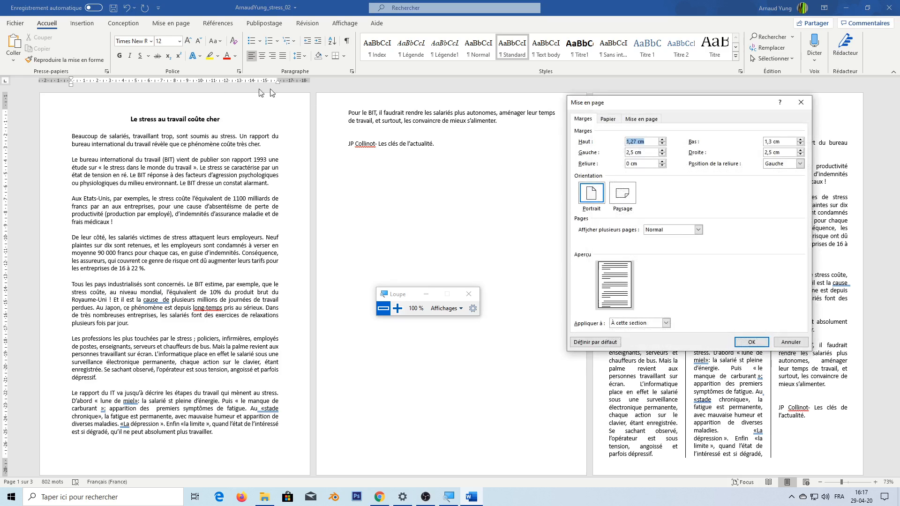
click(652, 143)
text(7)
drag(649, 142, 621, 142)
drag(647, 153, 619, 153)
text(1,27 cm)
drag(782, 153, 761, 154)
text(1,27 cm)
click(749, 344)
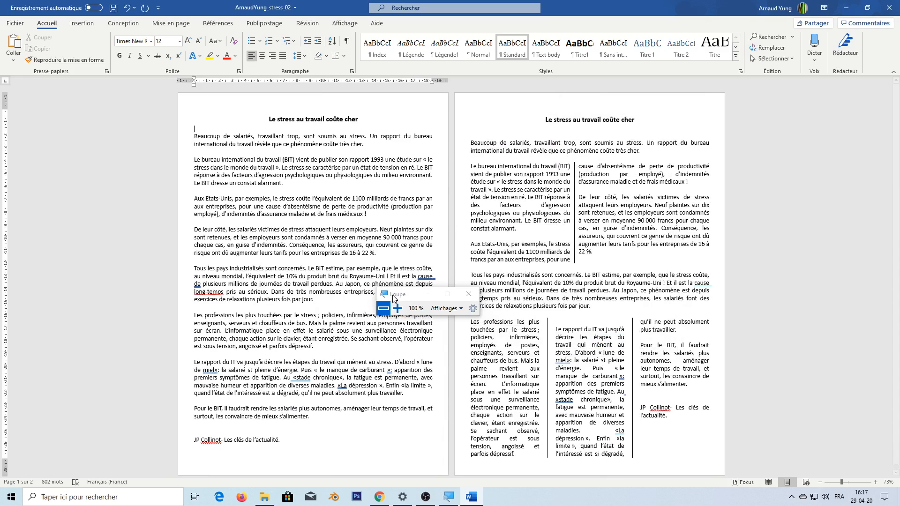
Lay out the page 1 paragraphs from "Le bureau international du travail" to "16 à 22 %." in two columns.
drag(406, 297, 49, 117)
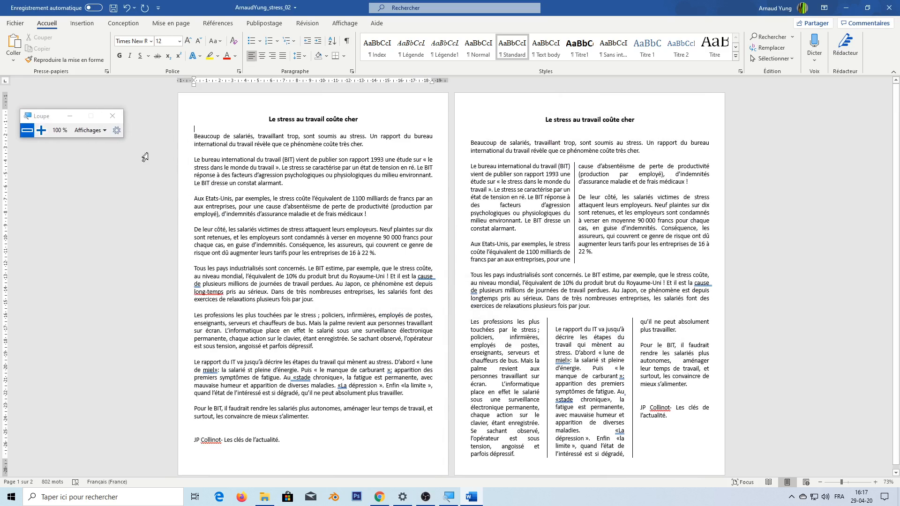
click(208, 161)
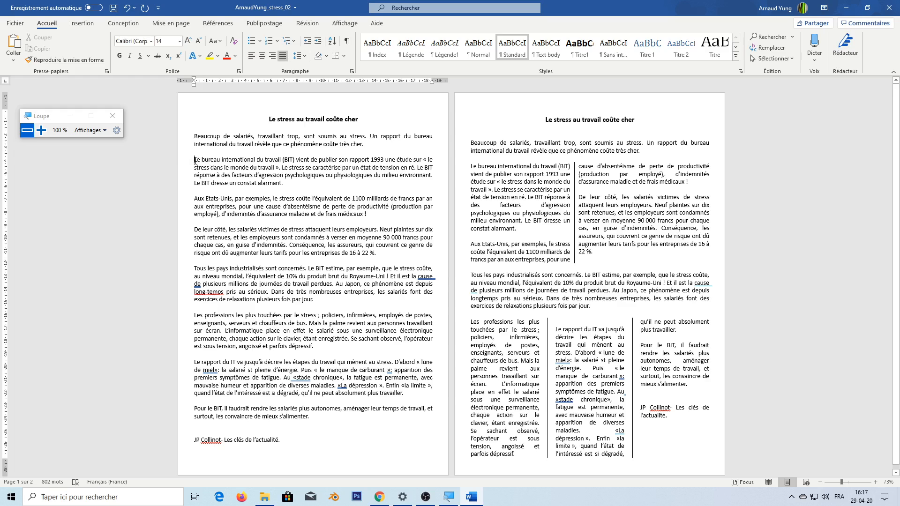
drag(195, 160, 378, 253)
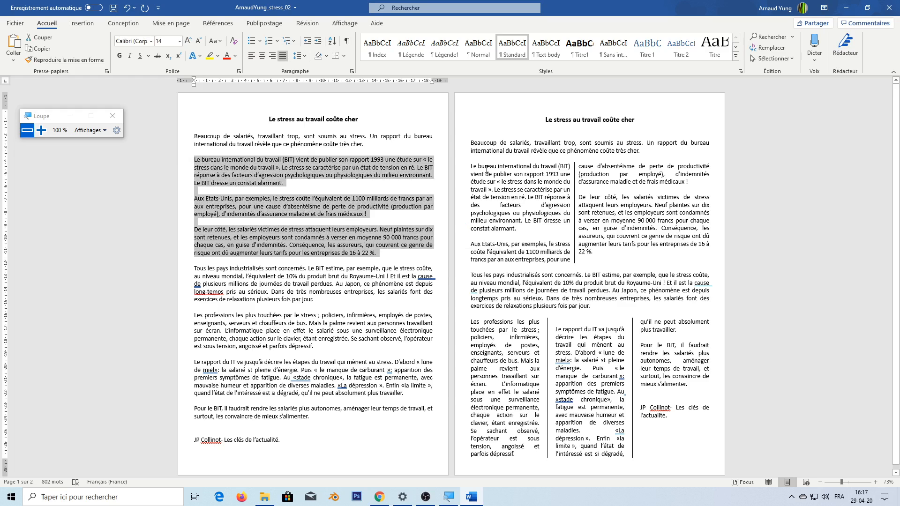
click(473, 166)
drag(473, 167, 534, 167)
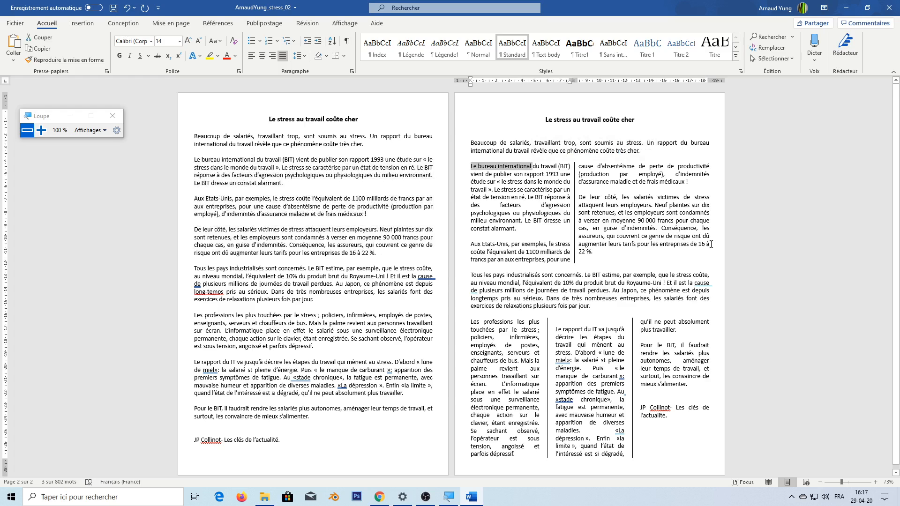
drag(194, 160, 386, 255)
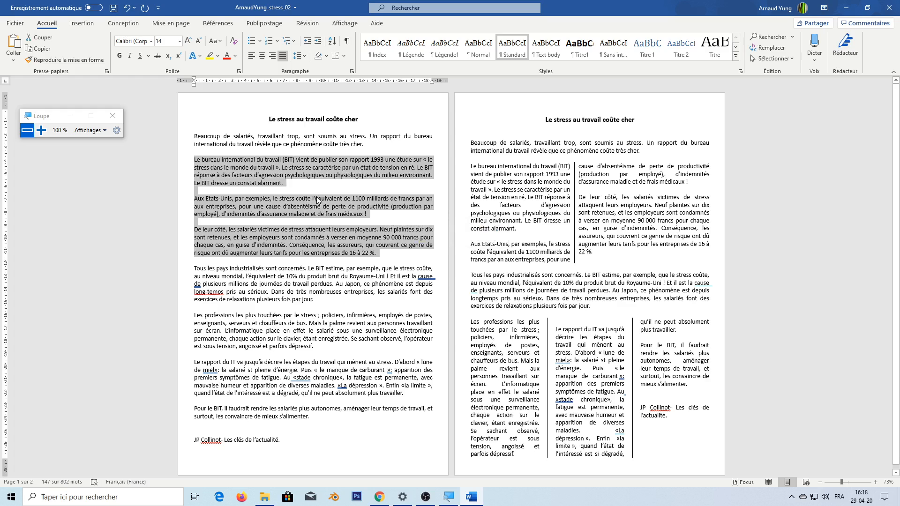
click(172, 26)
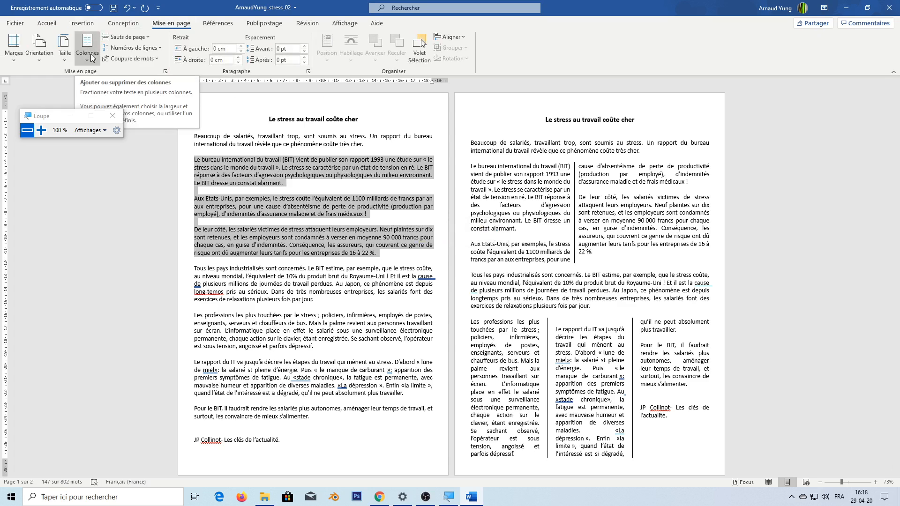
key(super+plus)
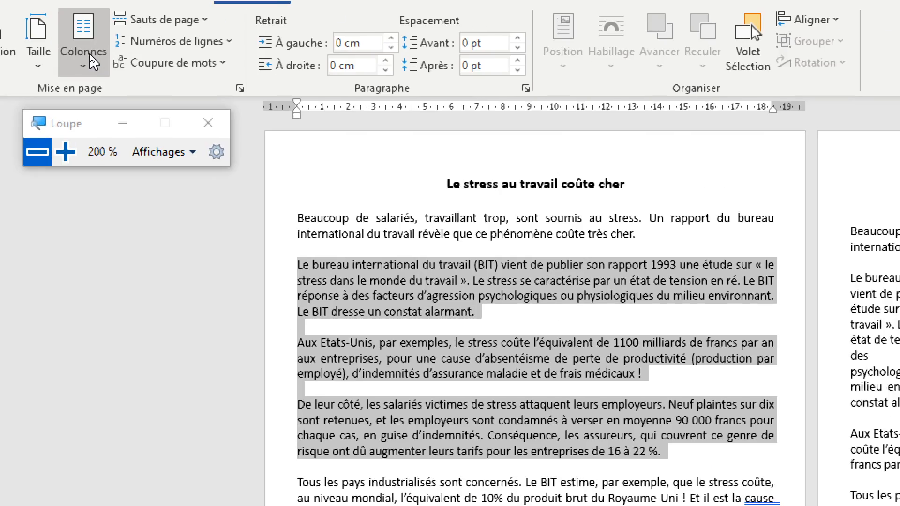
key(super+minus)
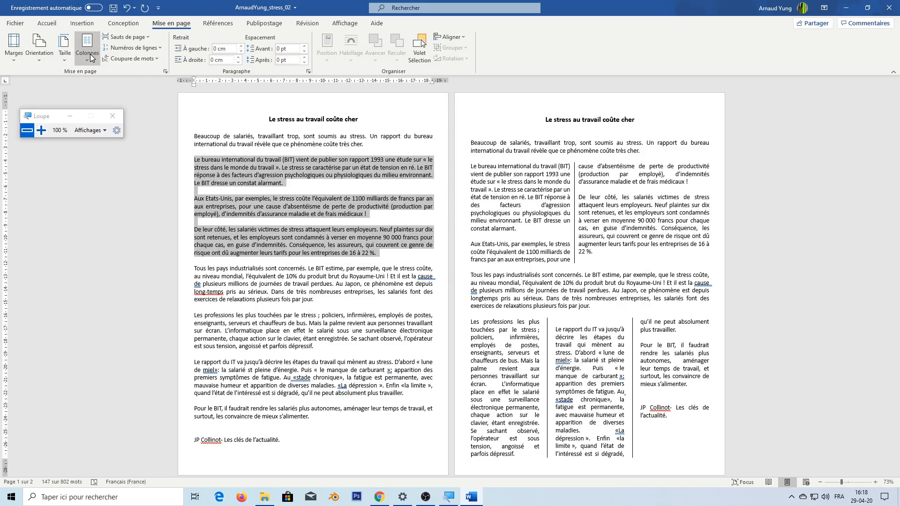
click(91, 62)
drag(49, 118, 41, 157)
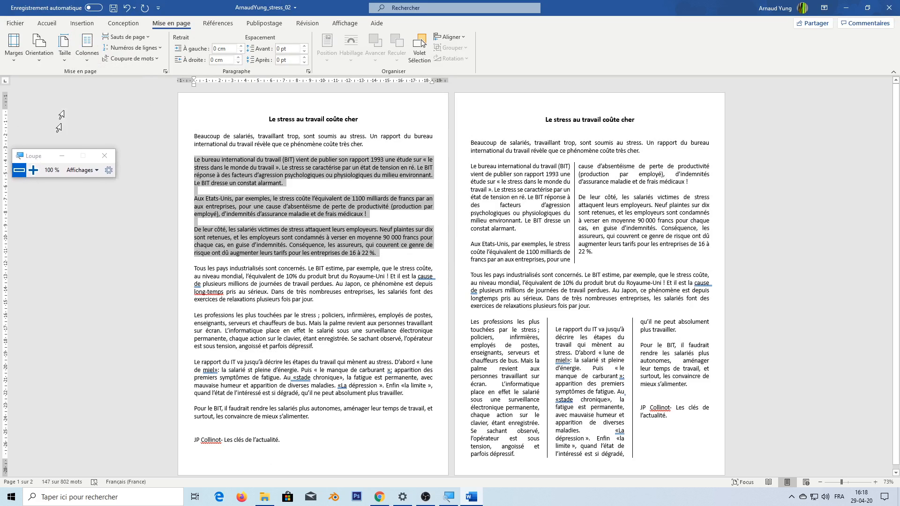
click(89, 60)
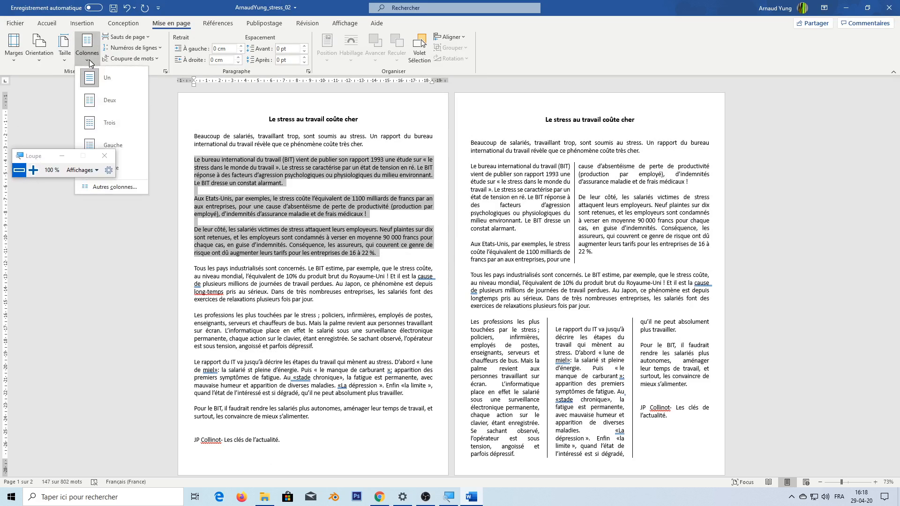
click(91, 102)
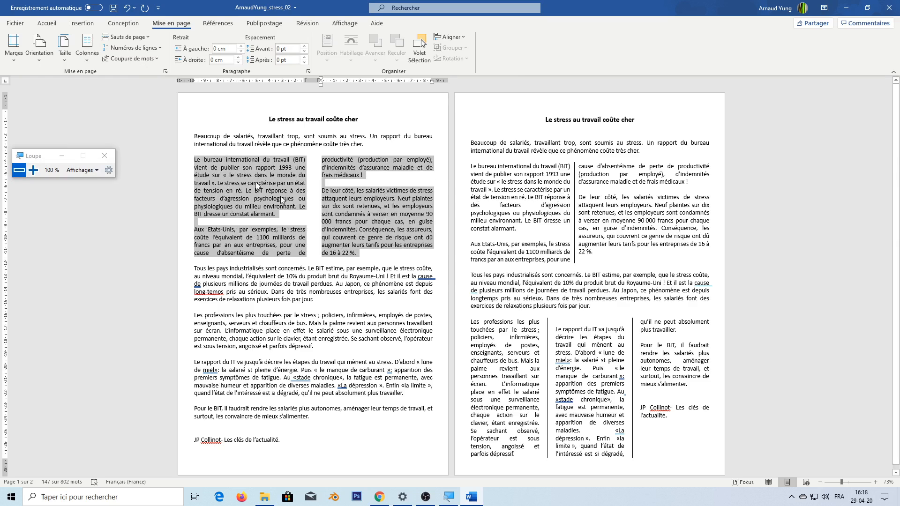
Add a separator line between the two columns on page 1 and turn off identical column widths.
drag(52, 159, 64, 263)
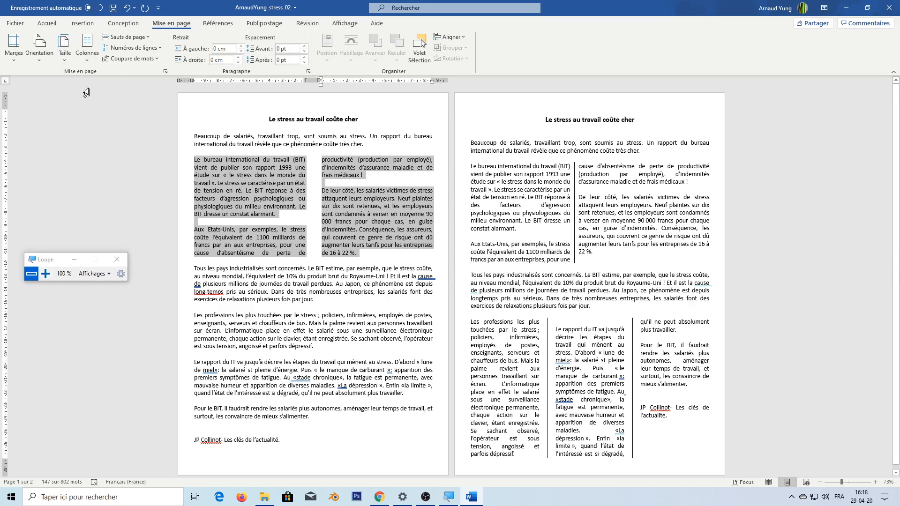
click(88, 61)
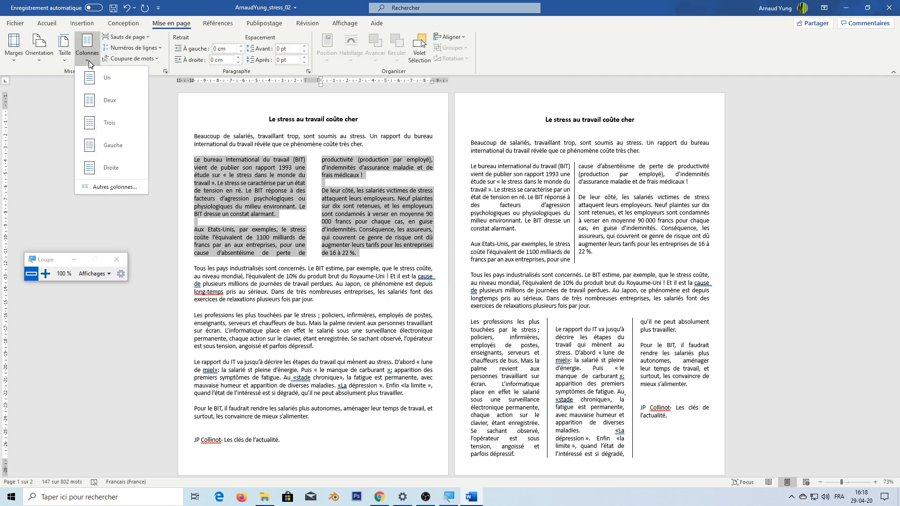
click(101, 187)
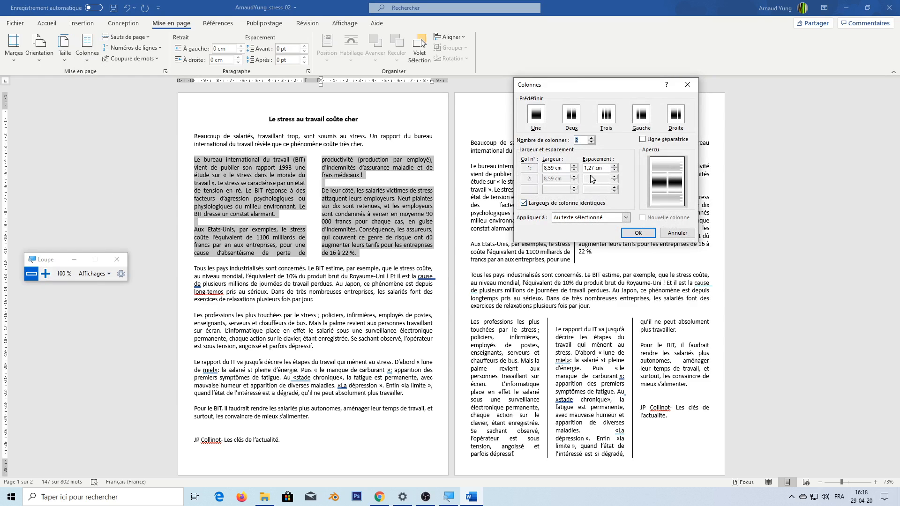
drag(611, 81, 784, 111)
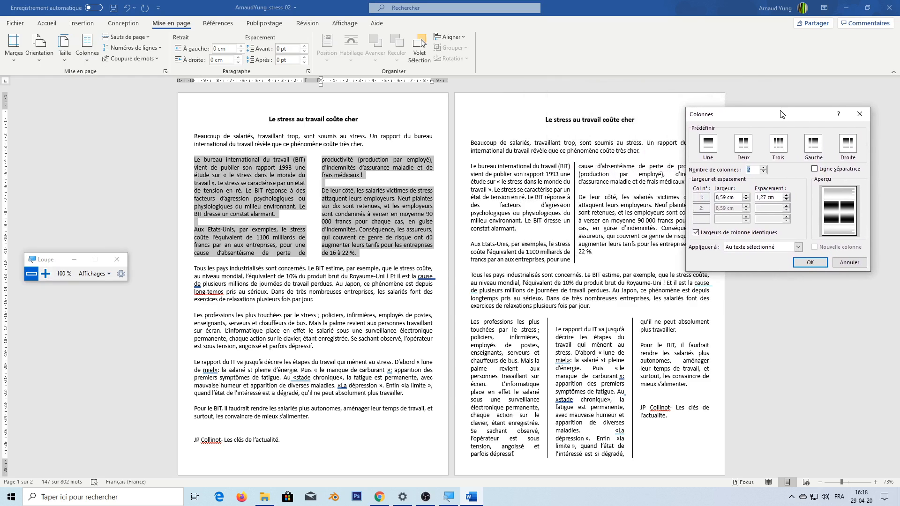
click(816, 170)
drag(762, 121, 790, 125)
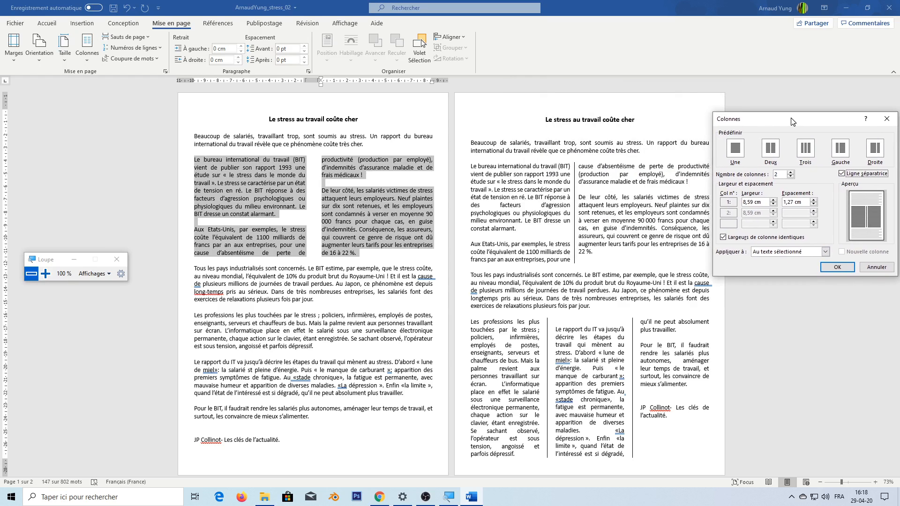
click(724, 237)
click(755, 201)
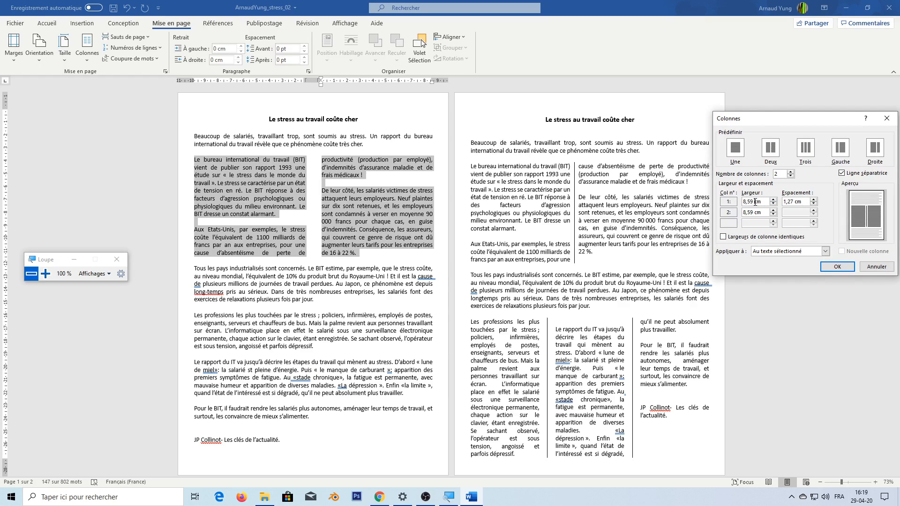
double_click(747, 202)
click(837, 267)
Check the column widths and spacing of the two-column section in the model.
click(642, 196)
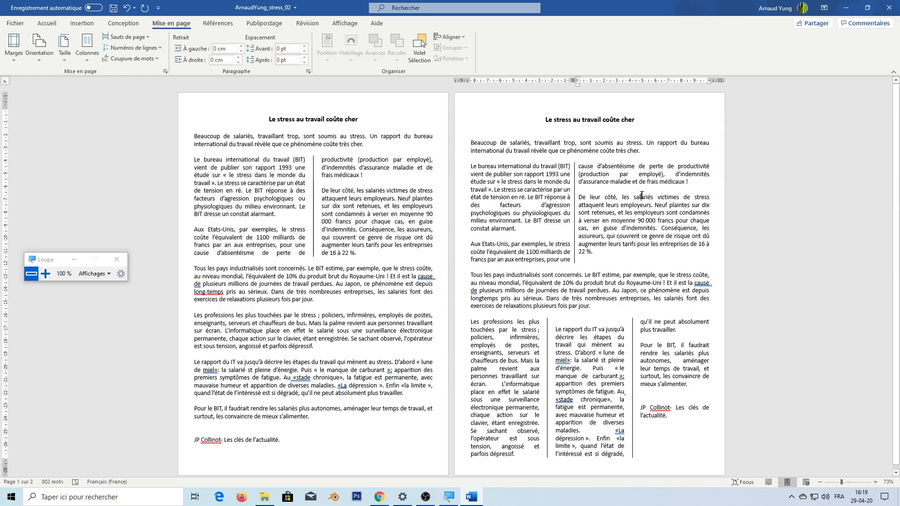
click(541, 179)
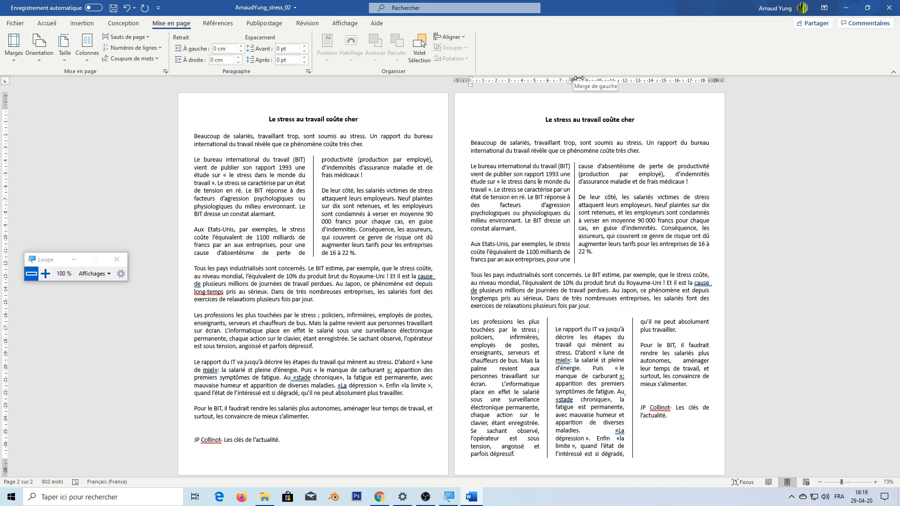
key(super+plus)
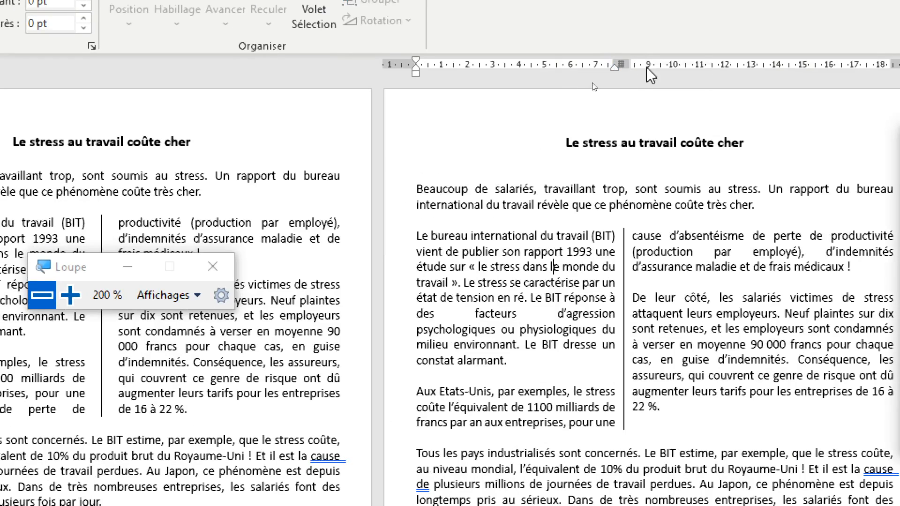
drag(816, 117, 552, 103)
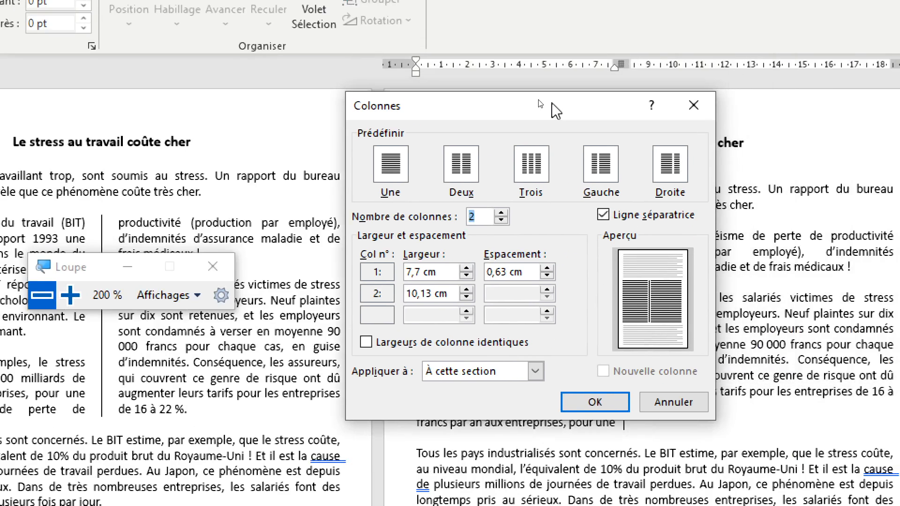
click(423, 271)
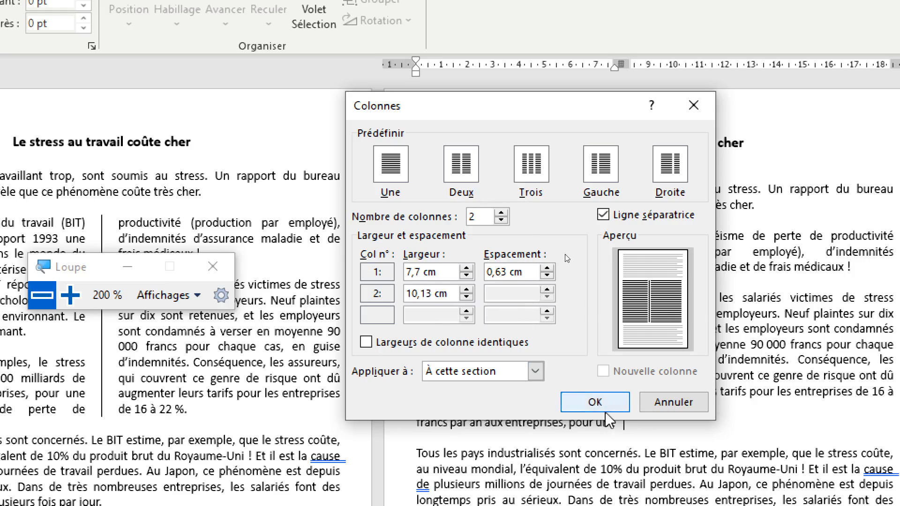
click(596, 402)
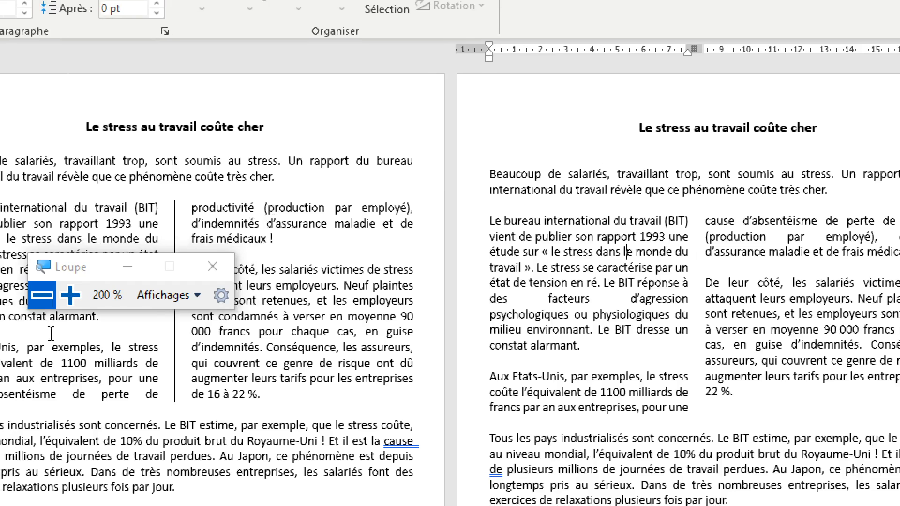
Set the first column of the two-column section on page 1 to 7,7 cm wide with 0,63 cm spacing.
click(42, 295)
drag(280, 193, 81, 174)
drag(196, 161, 360, 255)
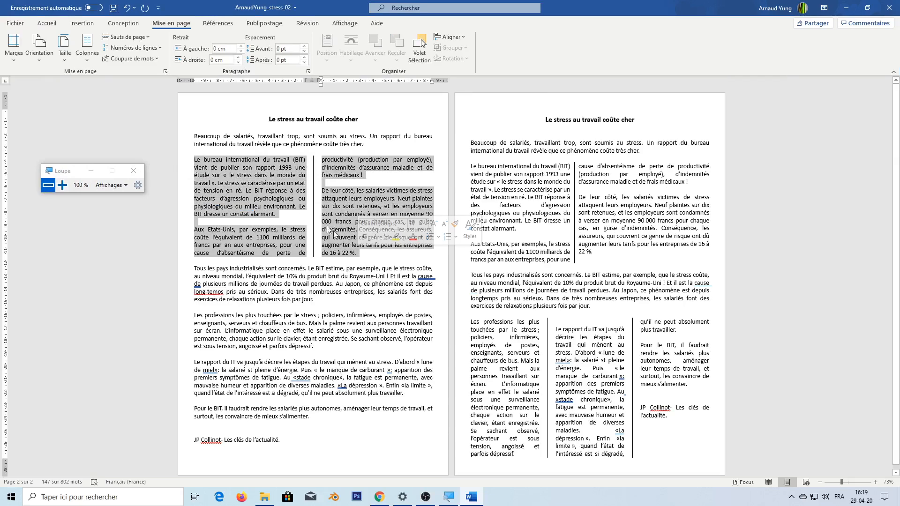
click(86, 60)
drag(64, 173, 45, 256)
click(89, 61)
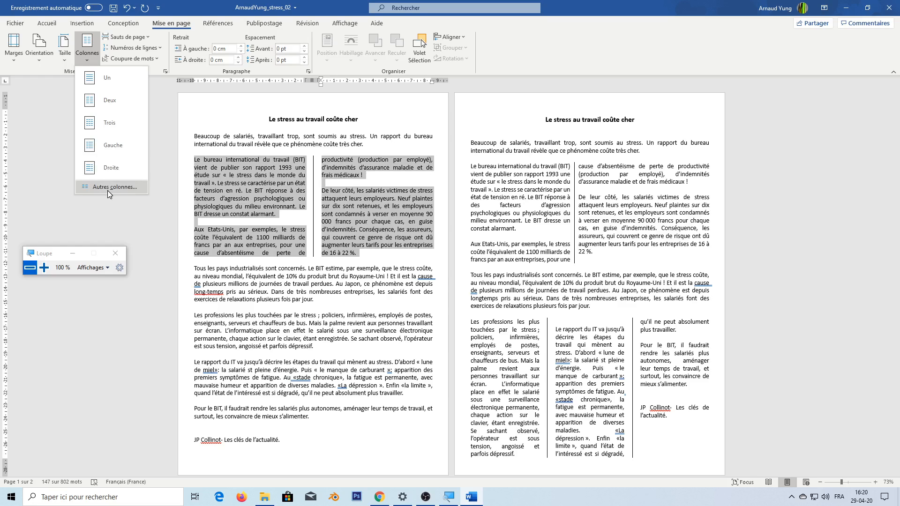
click(107, 187)
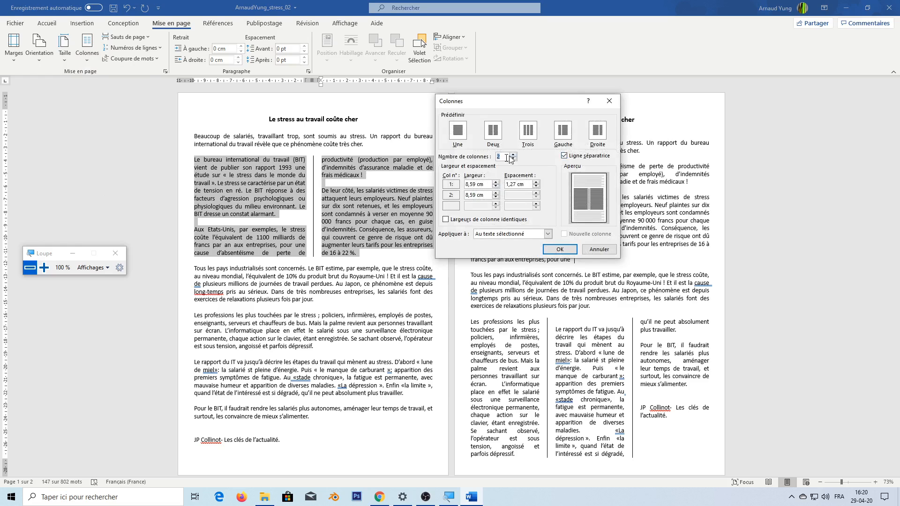
double_click(477, 184)
text(7,7)
click(515, 184)
drag(516, 184, 501, 187)
text(0,63)
drag(477, 194, 470, 196)
click(489, 195)
click(560, 250)
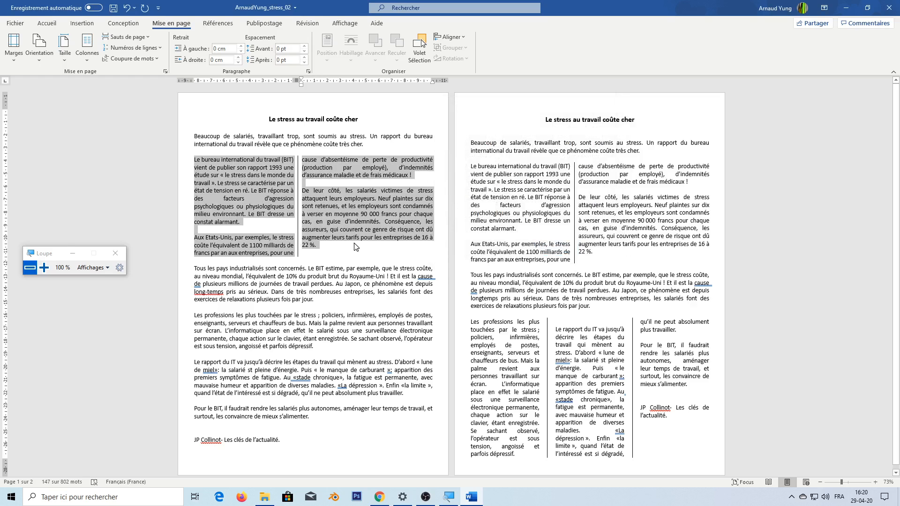
click(357, 257)
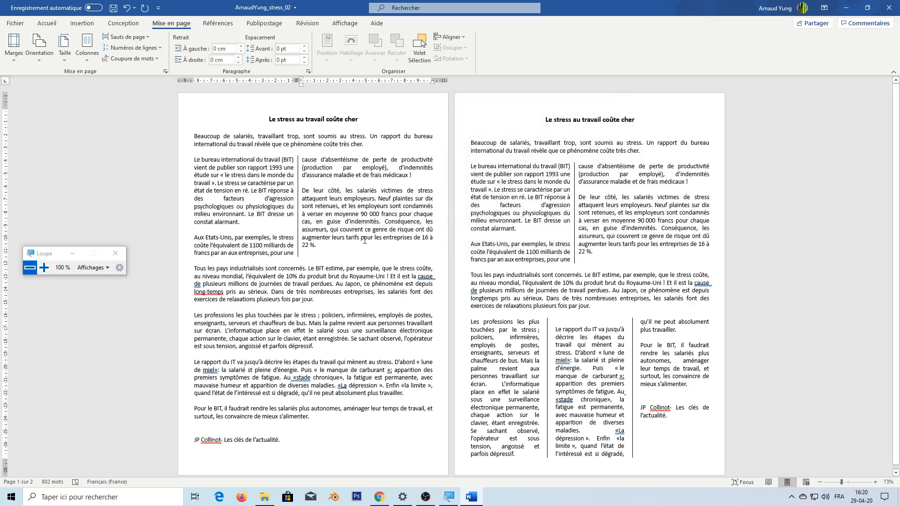
Lay out the page 1 text from "Les professions les plus touchées" to the closing source line in three columns.
click(300, 322)
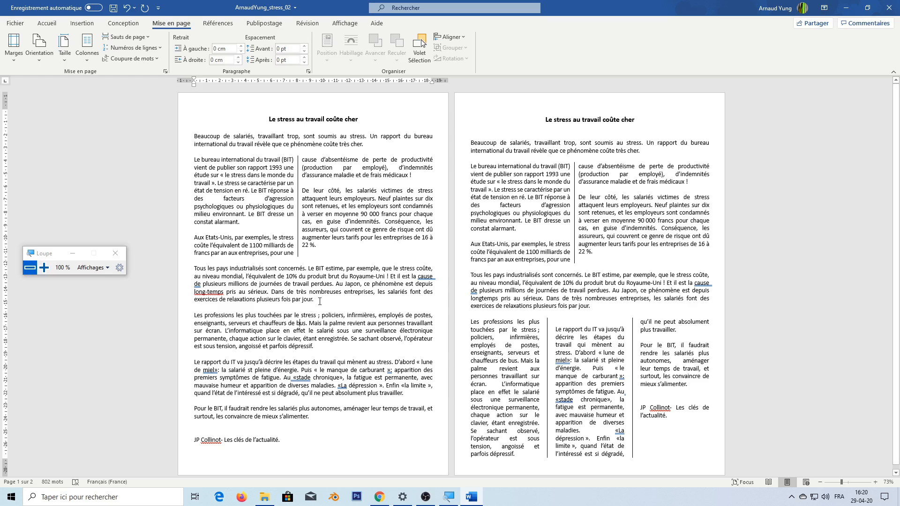
drag(320, 302, 187, 267)
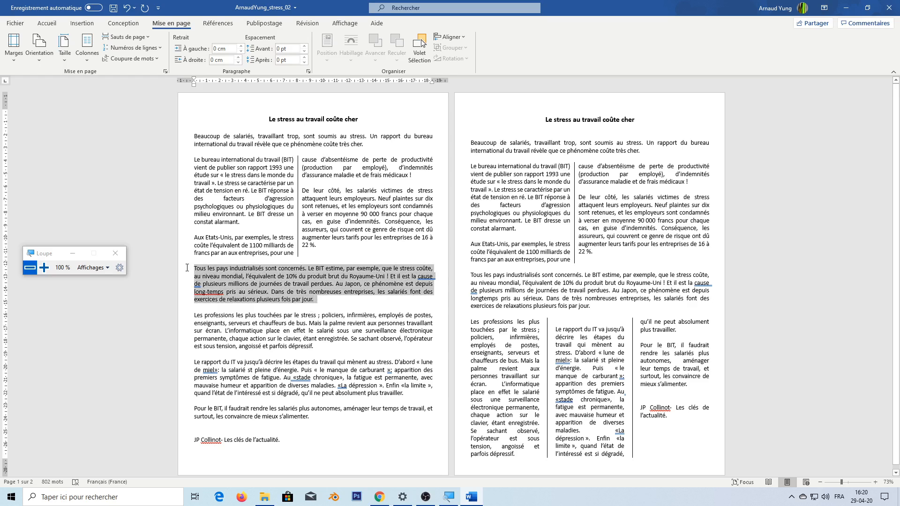
drag(194, 315, 300, 444)
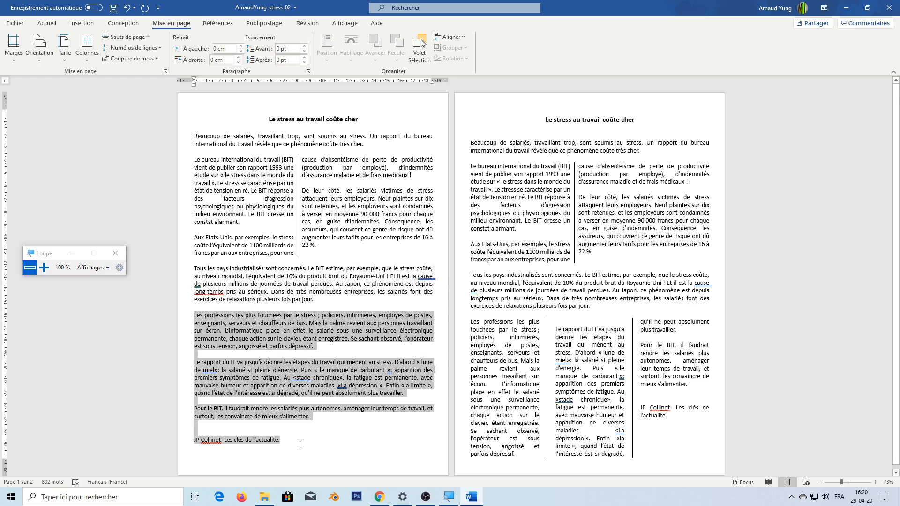
click(243, 339)
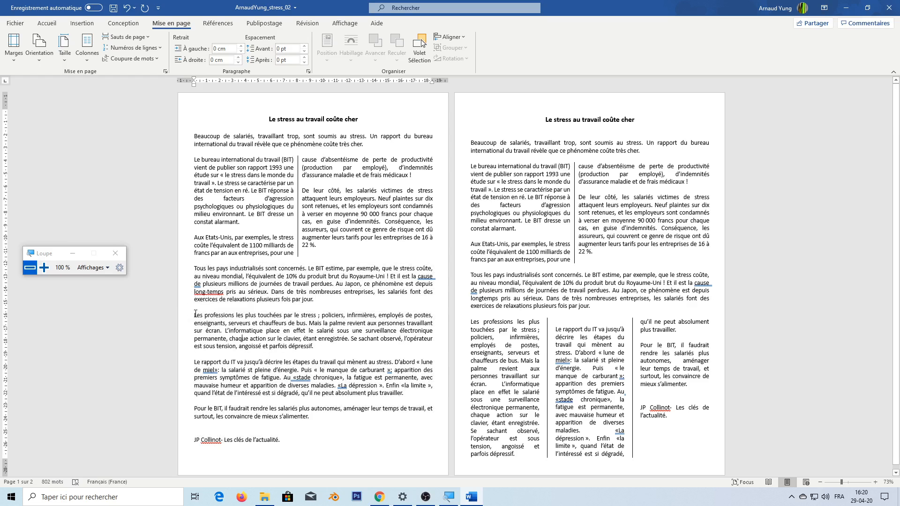
drag(195, 313, 287, 440)
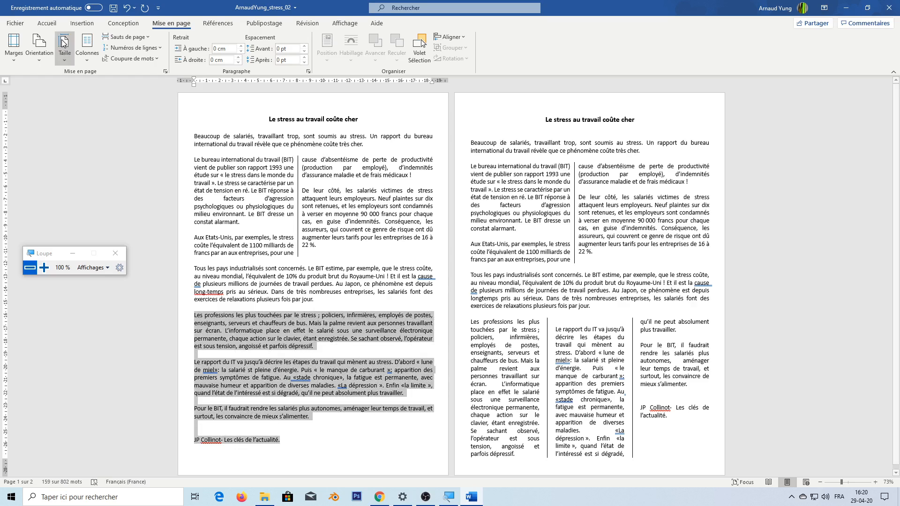
click(87, 60)
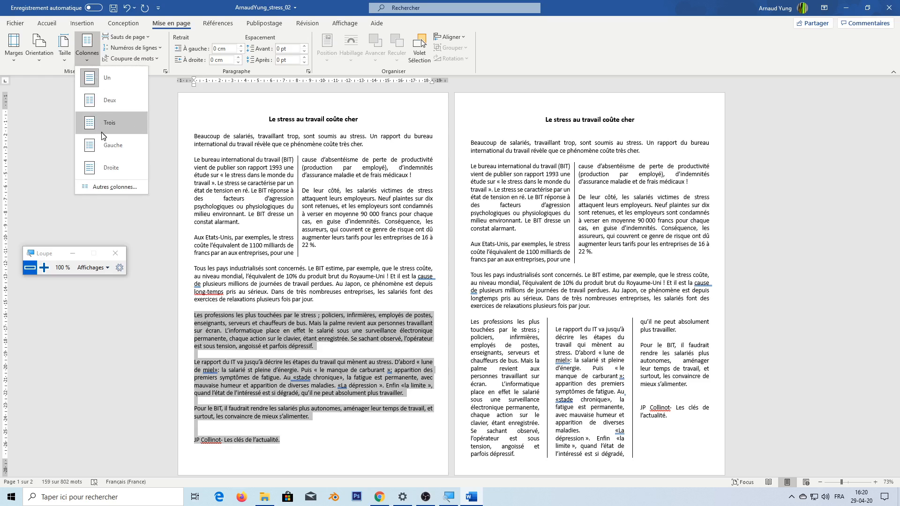
click(112, 128)
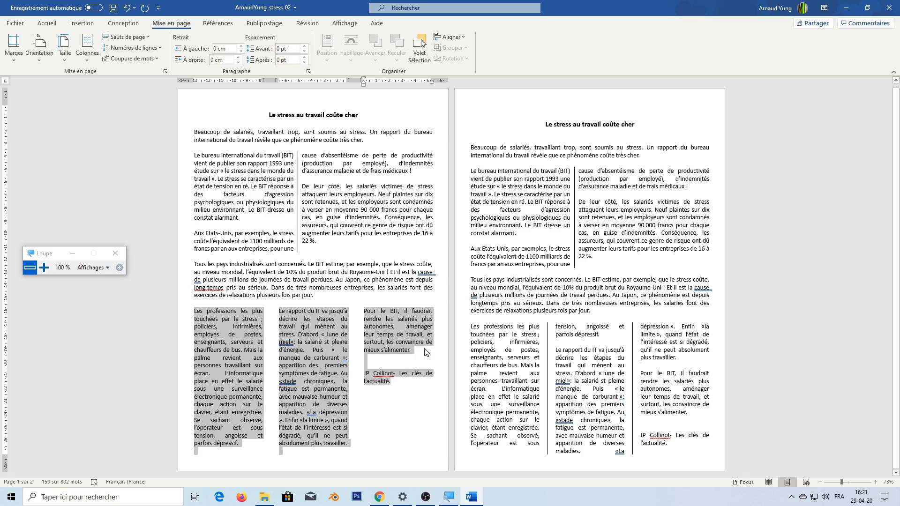
Check the column widths, spacing and separator line of the three-column section in the model on page 2.
click(270, 321)
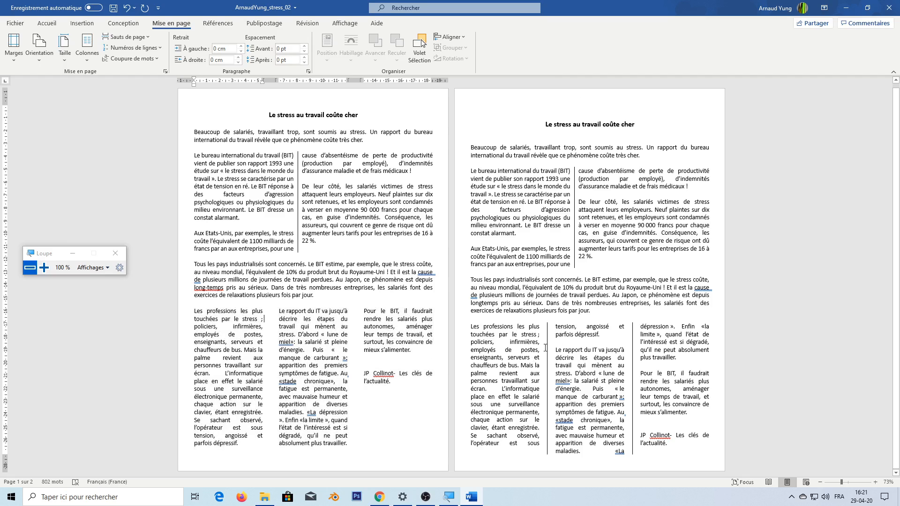
click(527, 334)
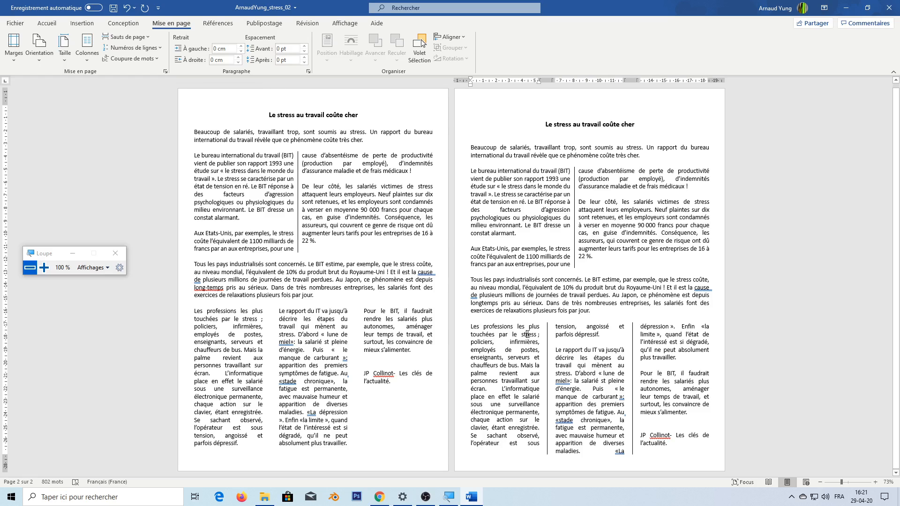
double_click(548, 80)
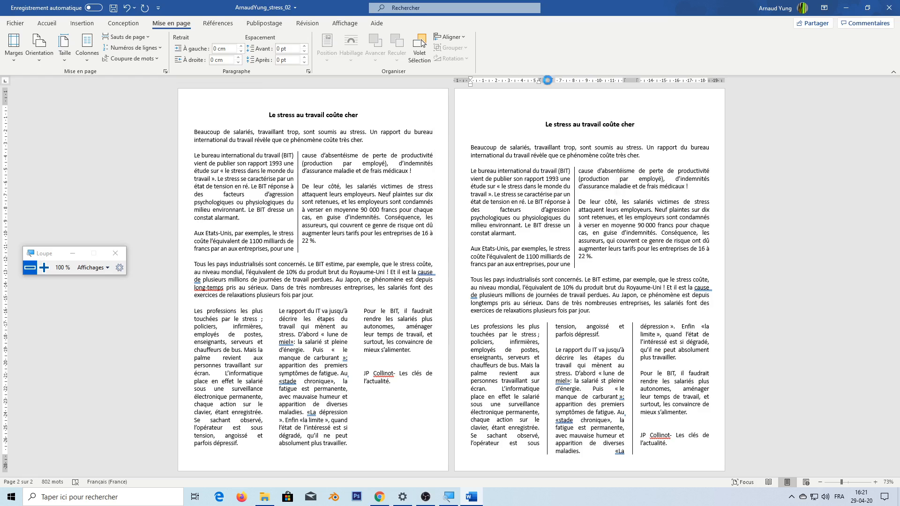
drag(522, 105, 596, 110)
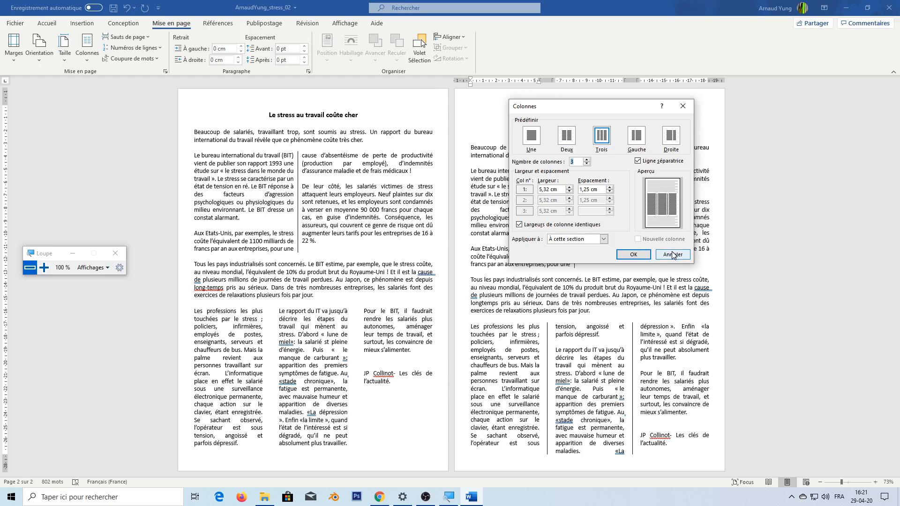
click(634, 254)
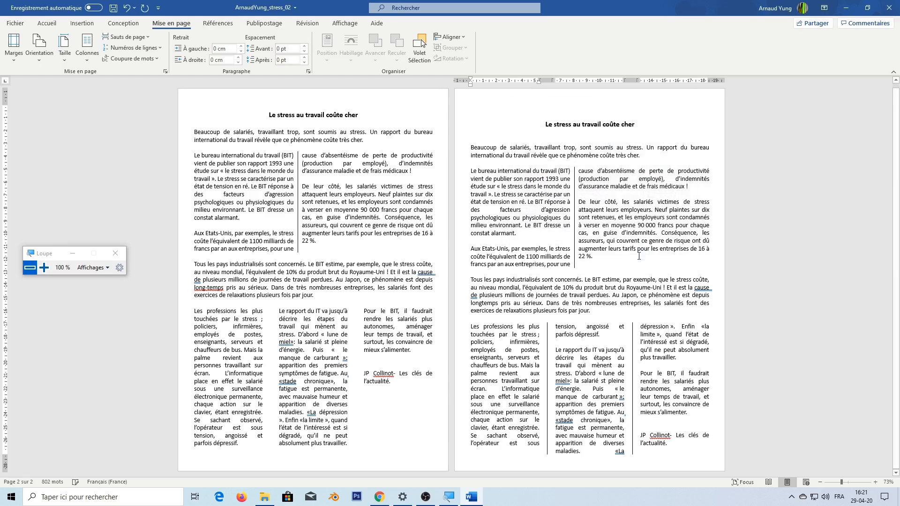
Set the spacing of the three-column section on page 1 to 1,25 cm and add a separator line between its columns.
click(317, 342)
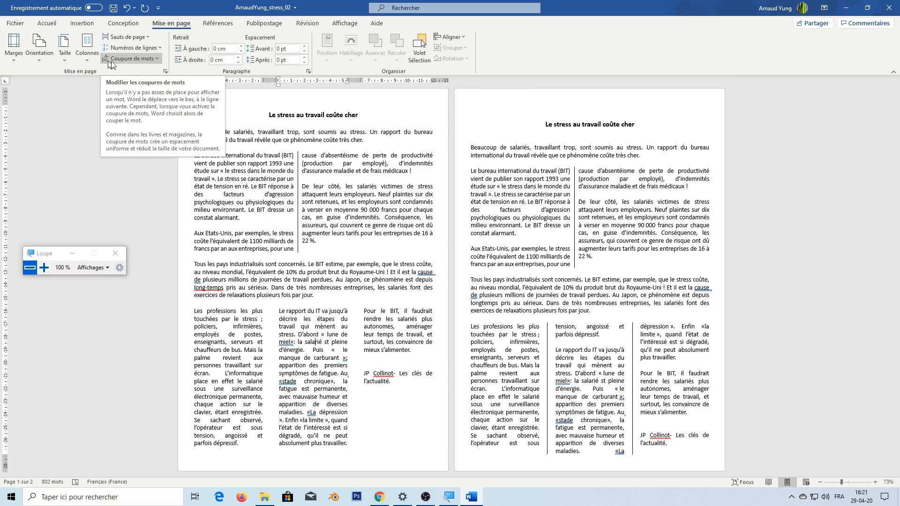
click(90, 61)
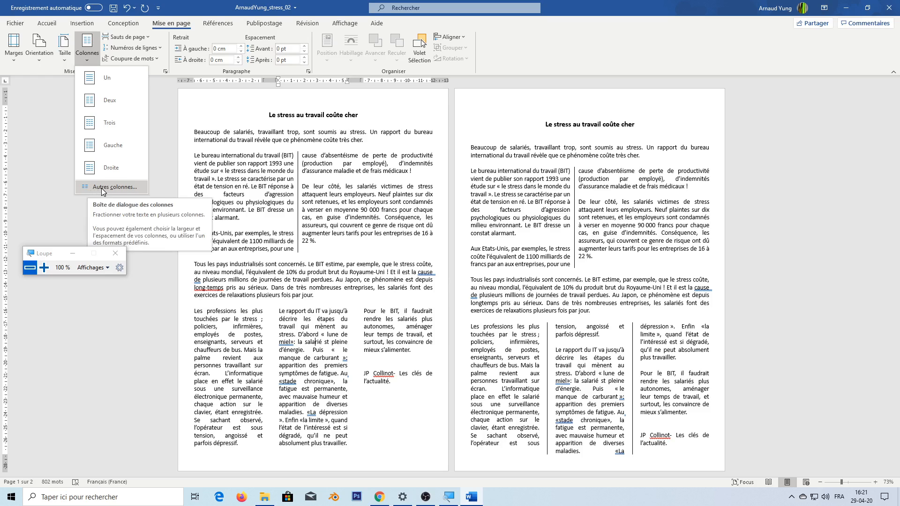
click(264, 91)
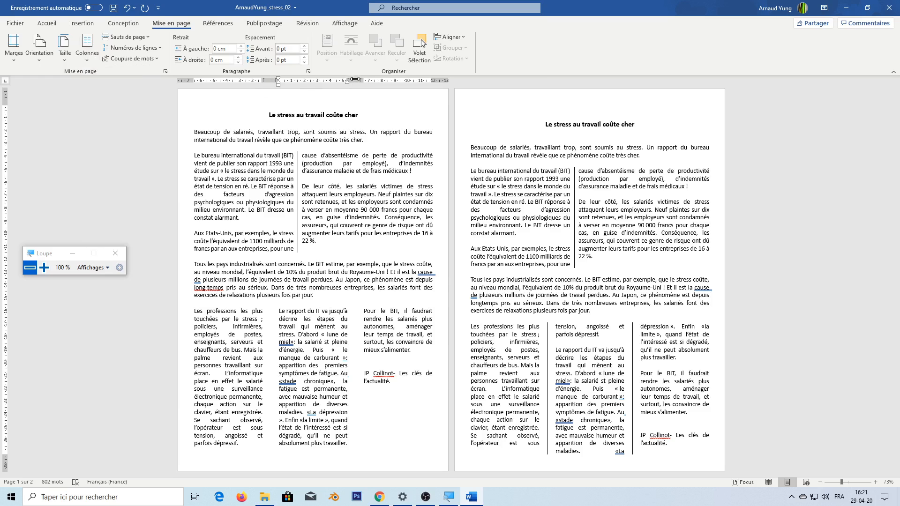
double_click(270, 80)
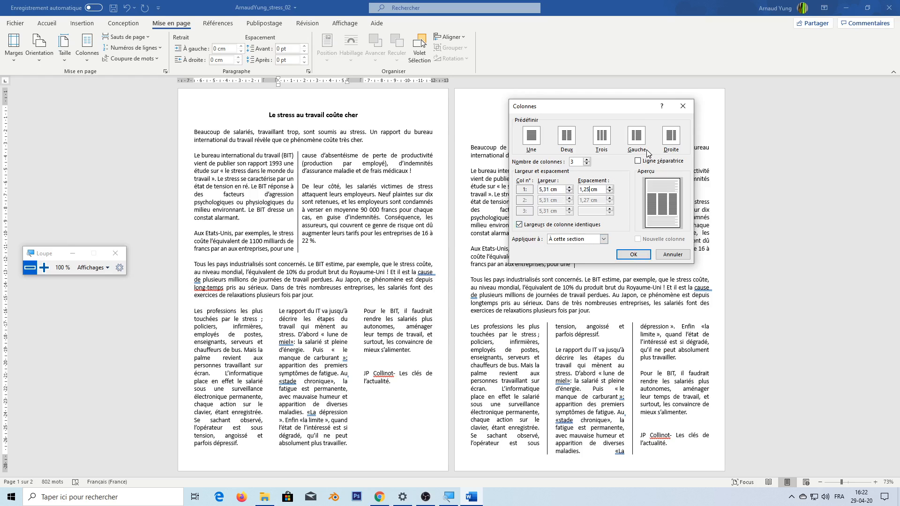
click(639, 161)
click(634, 255)
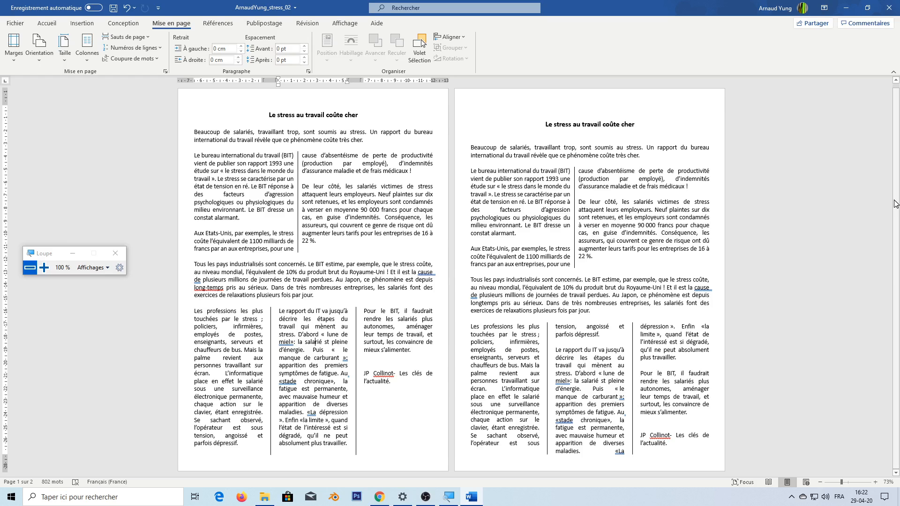
Undo the last two changes and redo them.
scroll(897, 173, up, 1)
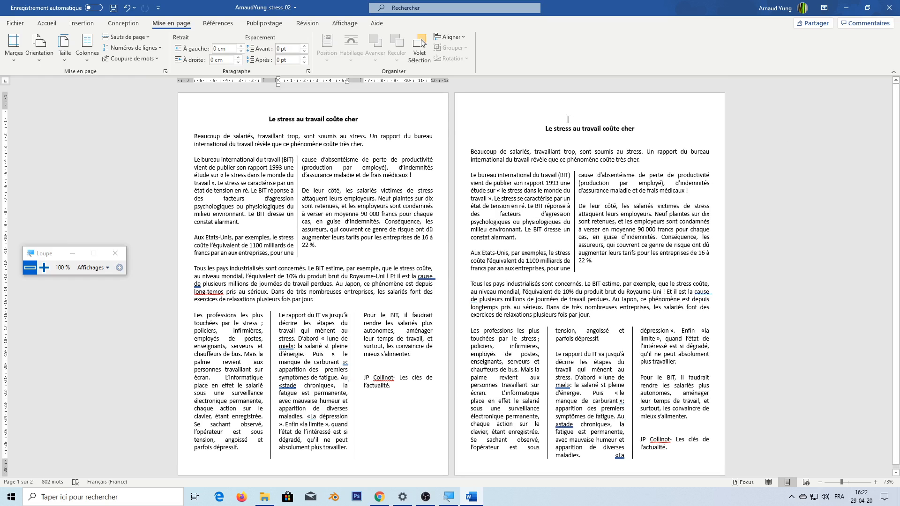
click(551, 116)
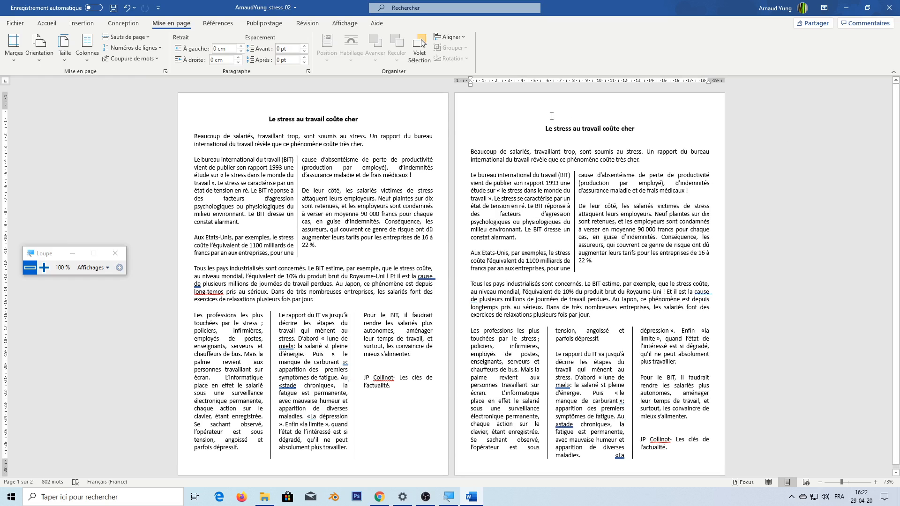
click(436, 454)
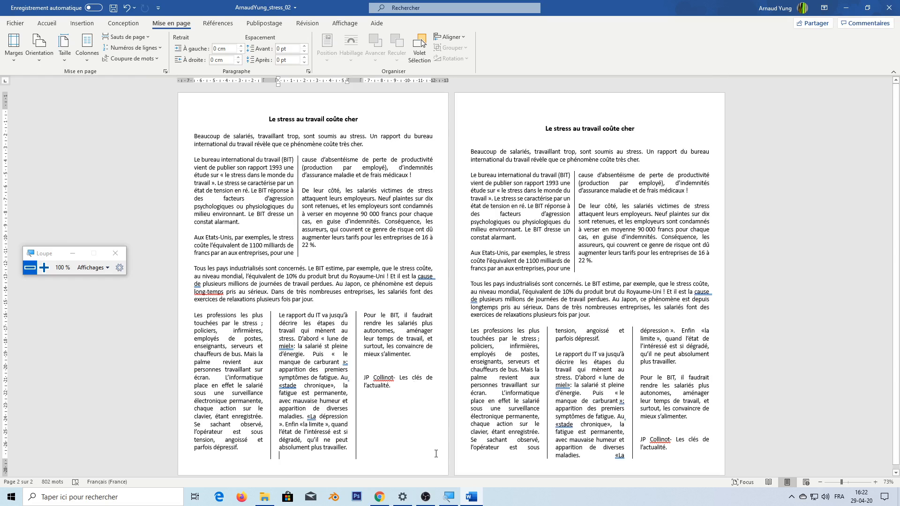
click(409, 405)
click(570, 114)
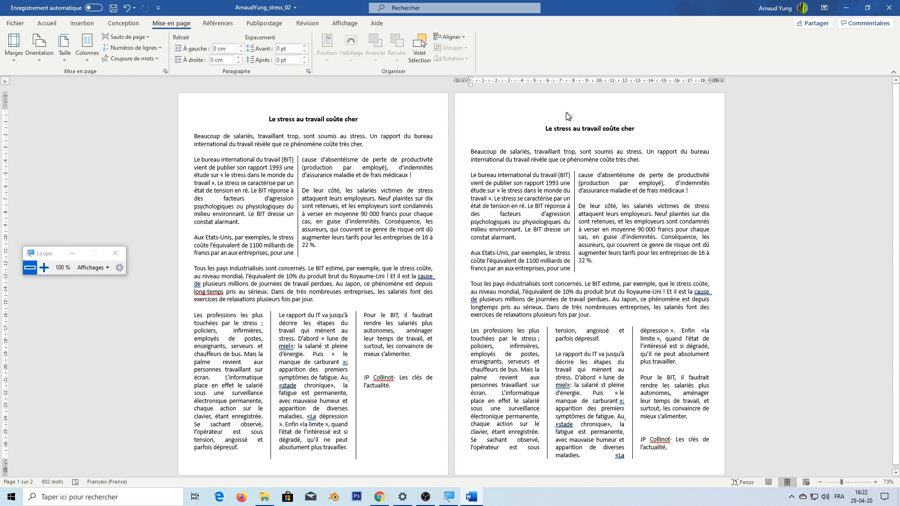
key(ctrl+z)
key(ctrl+z)
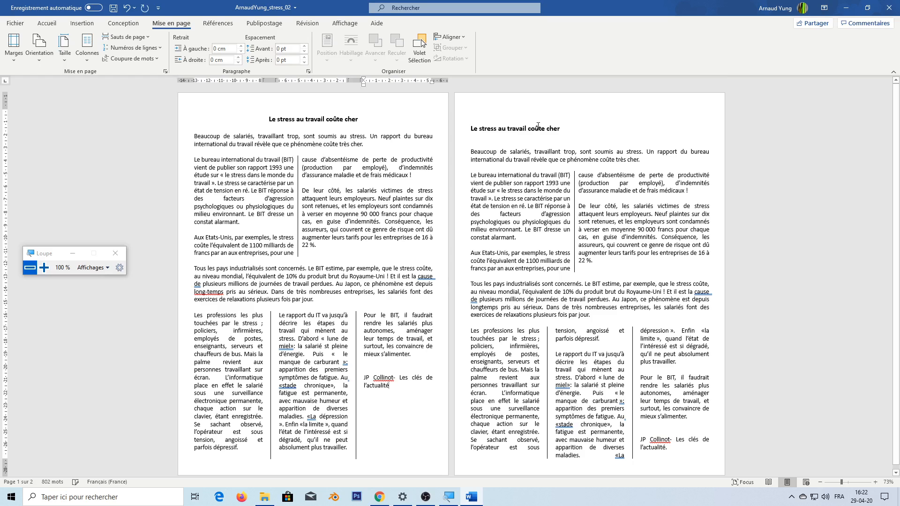
key(ctrl+y)
click(521, 127)
key(ctrl+y)
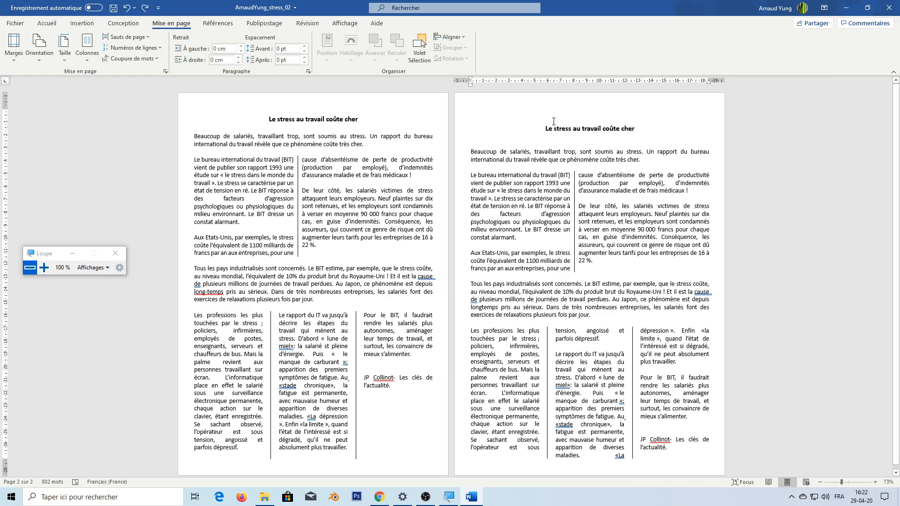
Check the page margins of the section containing the model's title on page 2.
scroll(570, 155, down, 1)
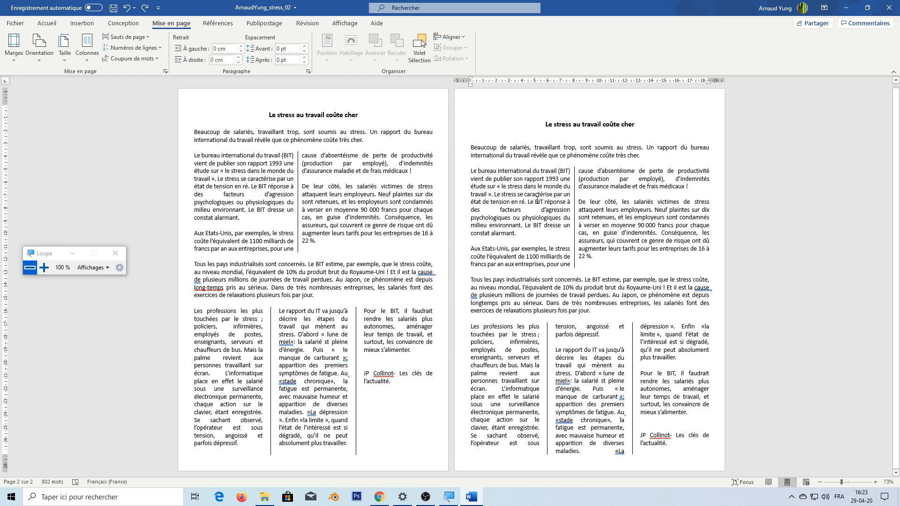
click(358, 116)
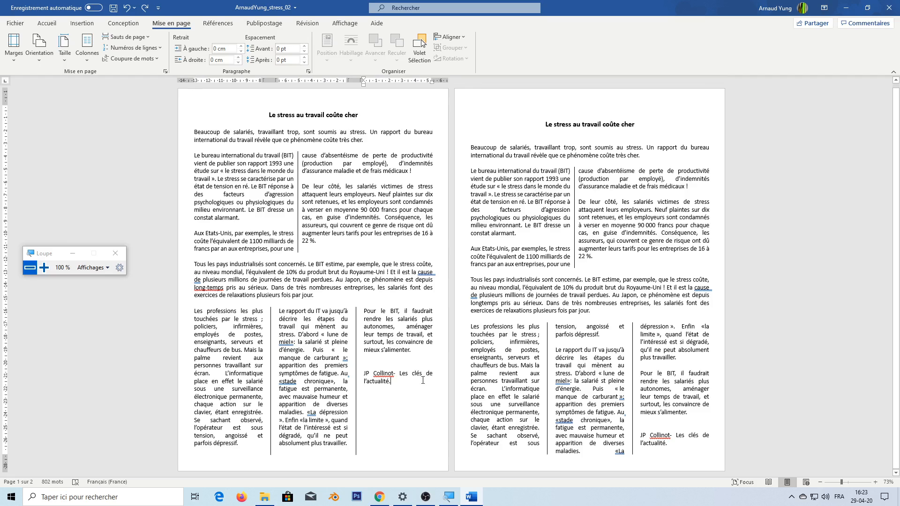
click(559, 113)
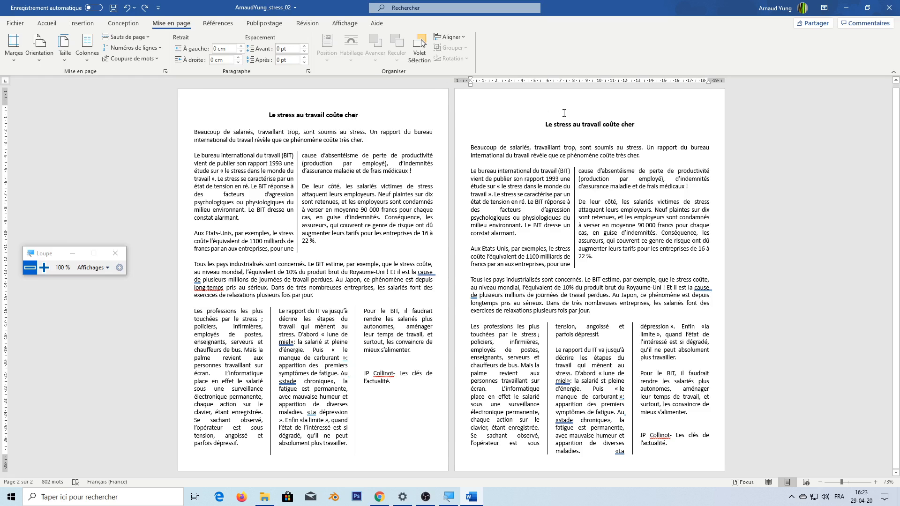
double_click(460, 81)
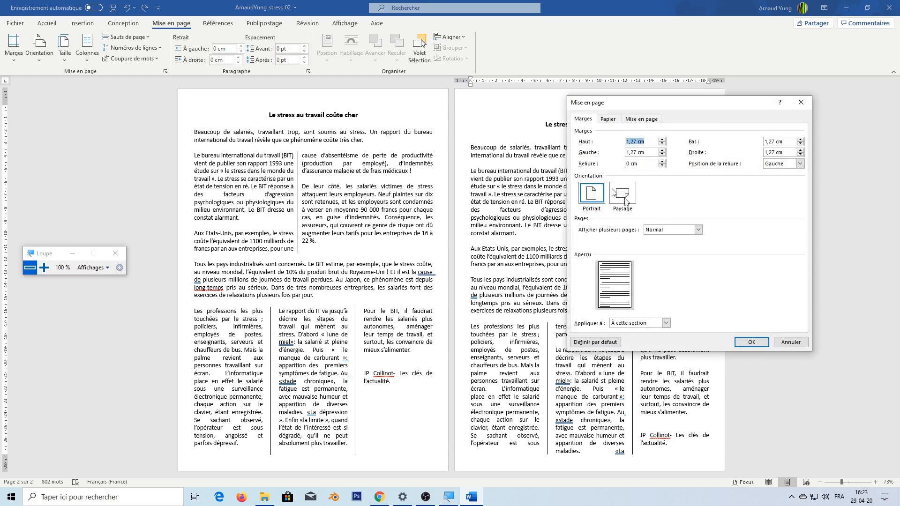
click(749, 343)
click(420, 393)
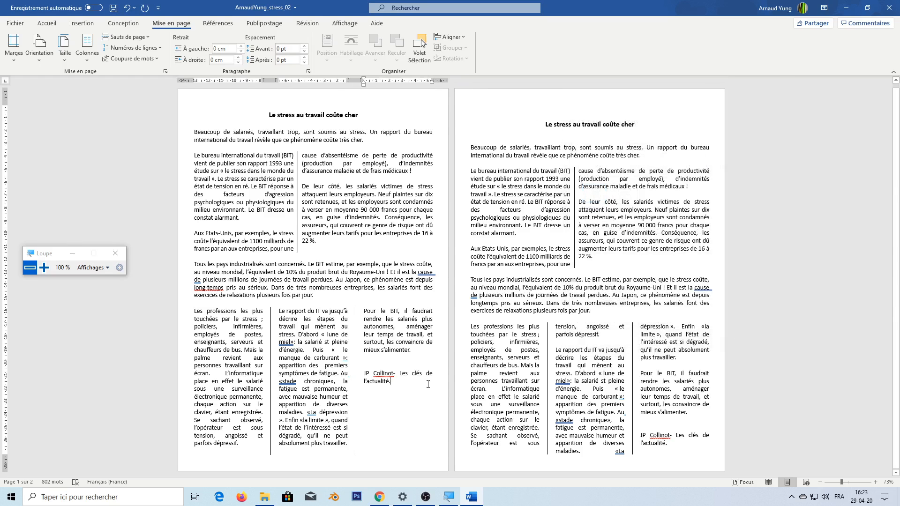
click(546, 122)
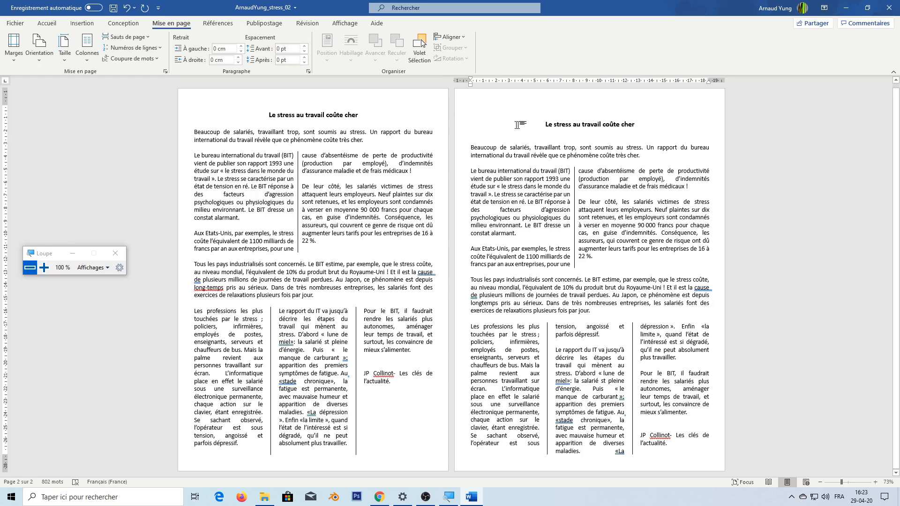
click(400, 384)
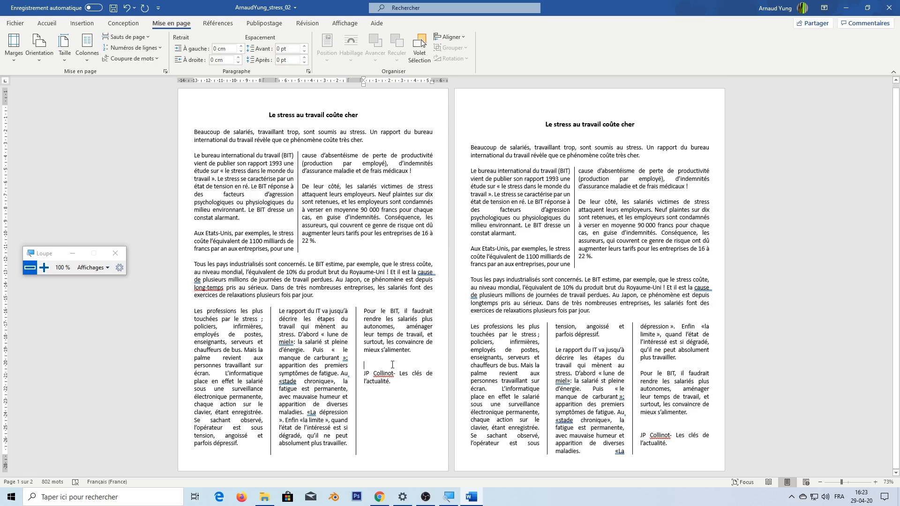
Insert an empty line below the title on page 1 to match the spacing of the model on page 2.
click(523, 156)
click(546, 124)
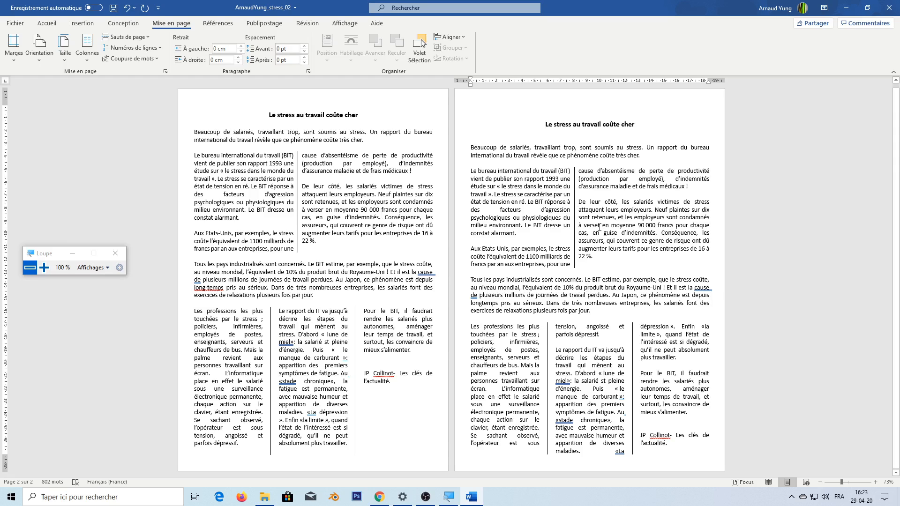
click(379, 119)
text(p)
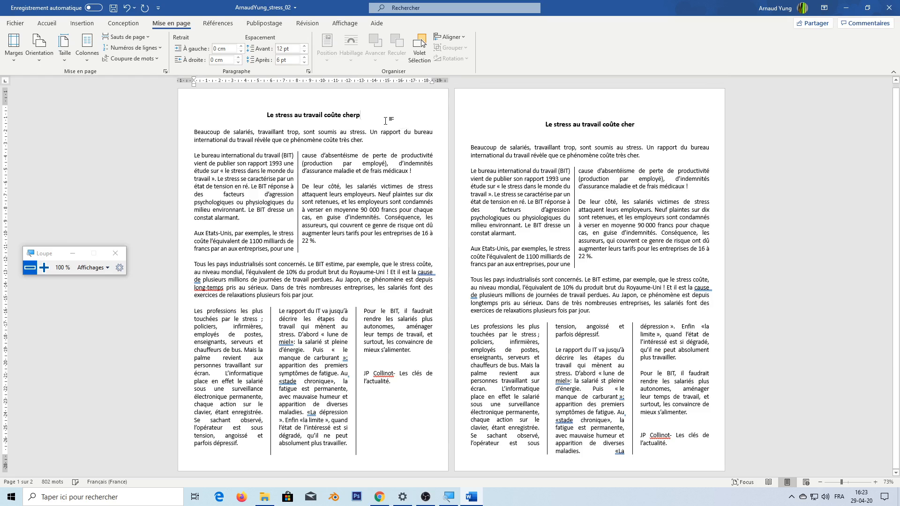
key(BackSpace)
key(Return)
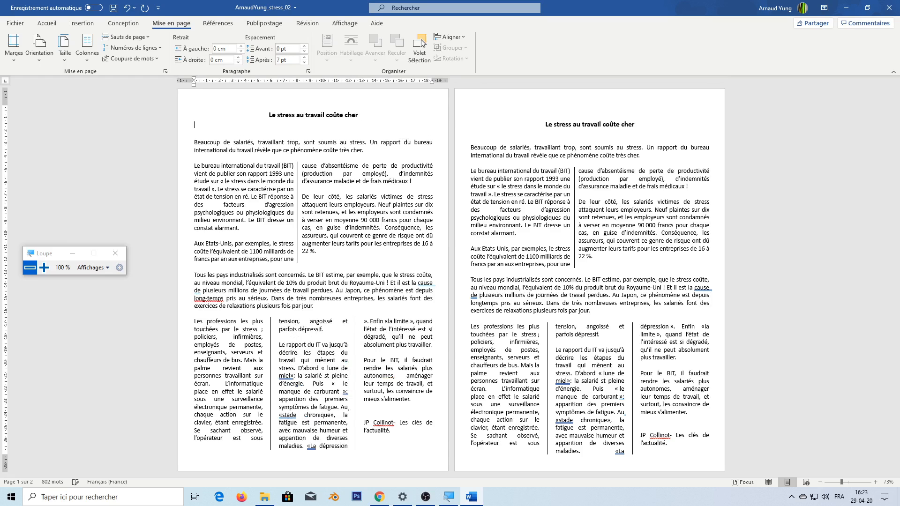
Try to delete backward from the start of the model's title on page 2, and restore the full stop after "l'actualité" on page 1.
click(542, 123)
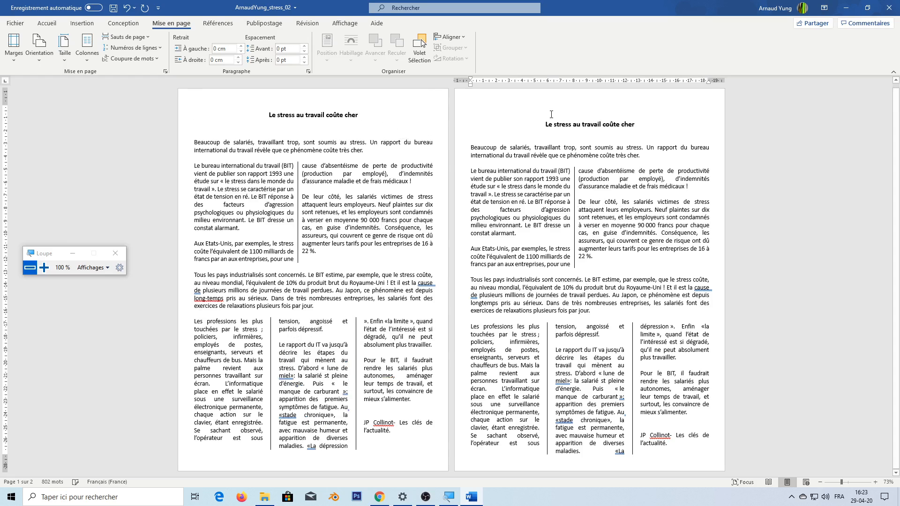
key(BackSpace)
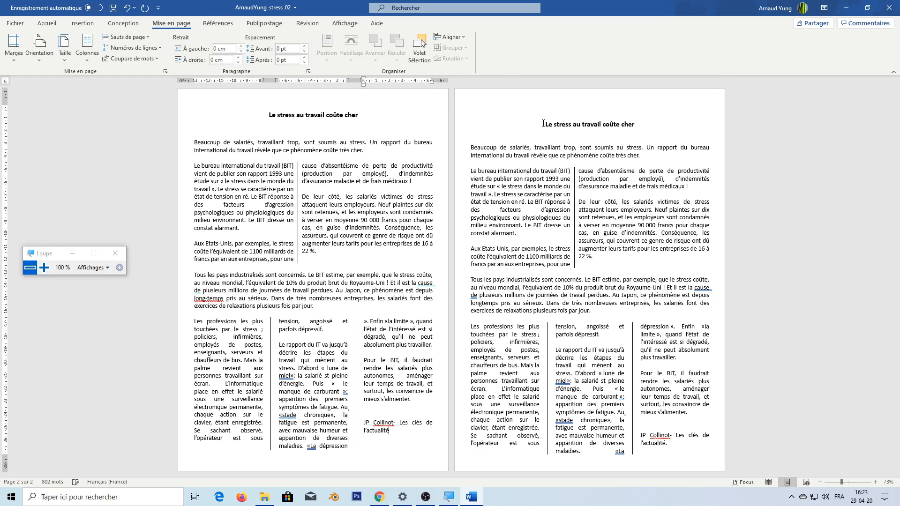
click(543, 124)
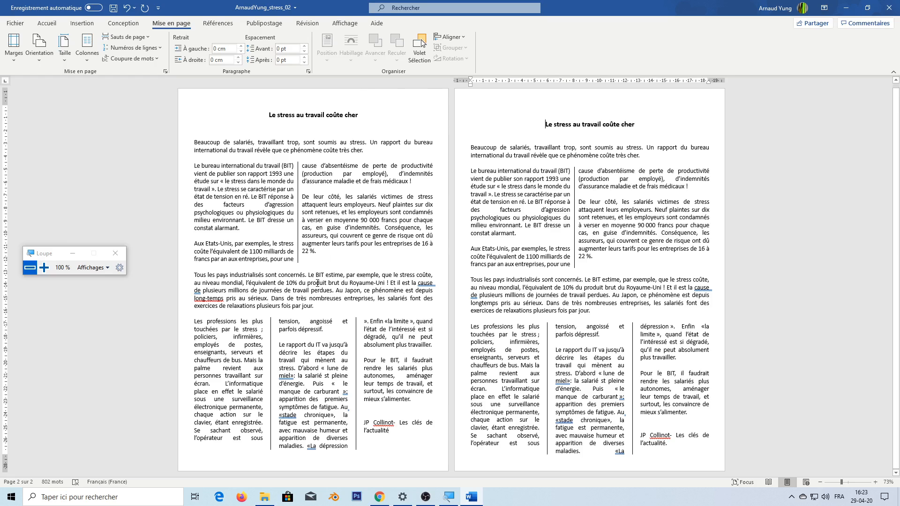
click(393, 431)
click(478, 295)
click(545, 126)
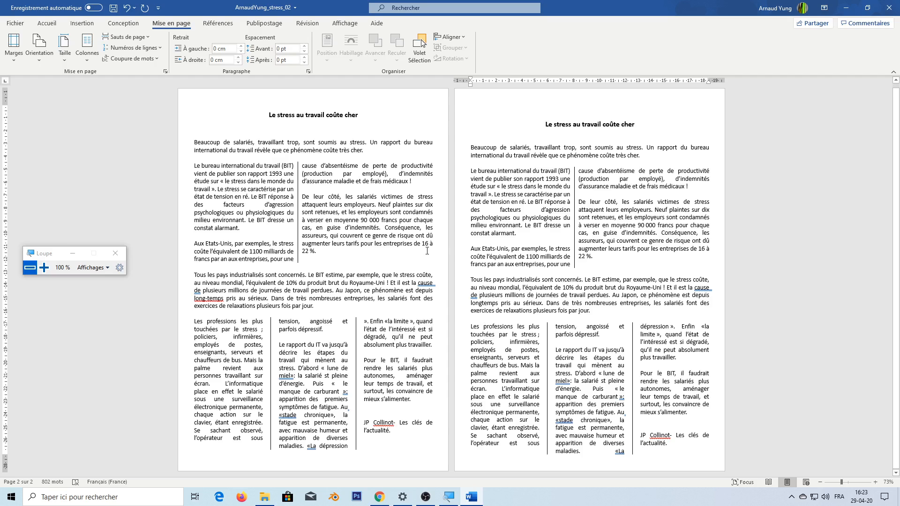